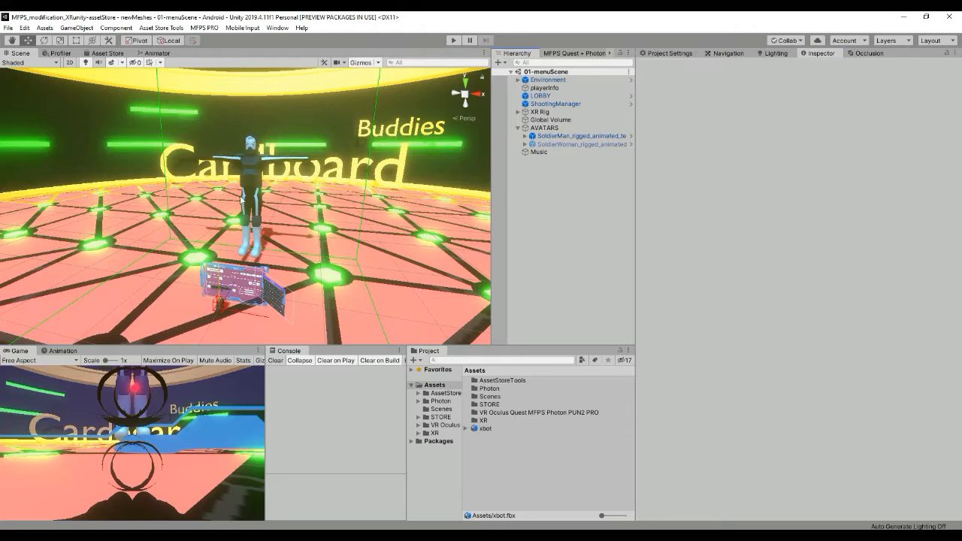
- Inspect the soldier avatar in the menu scene, and examine the xbot model in an enlarged, rotated preview
left_click(248, 179)
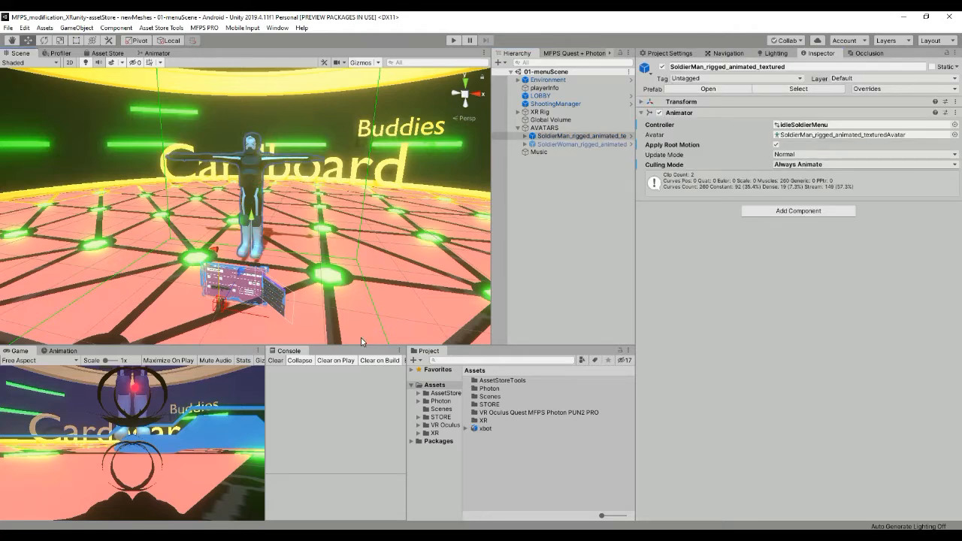
left_click(486, 430)
left_click_drag(755, 377, 646, 381)
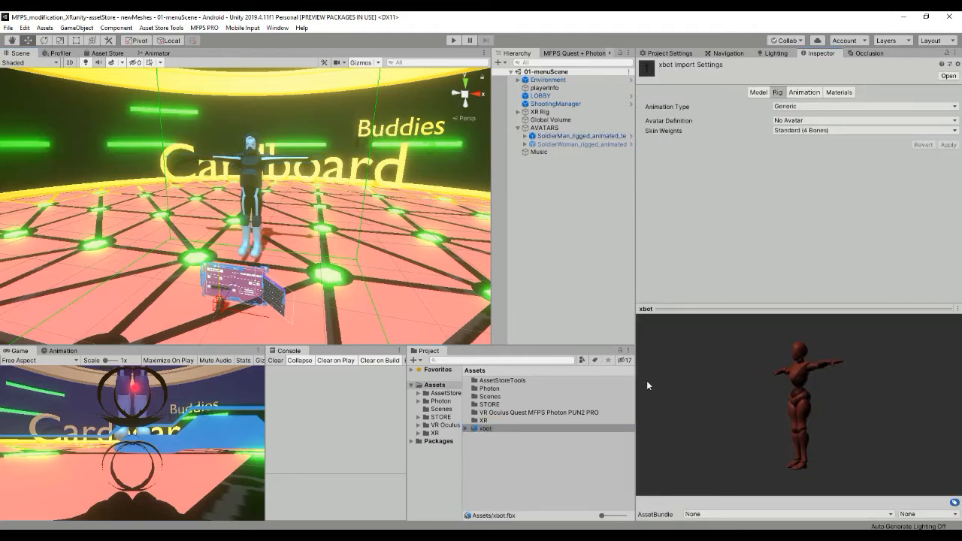
left_click_drag(782, 310, 785, 184)
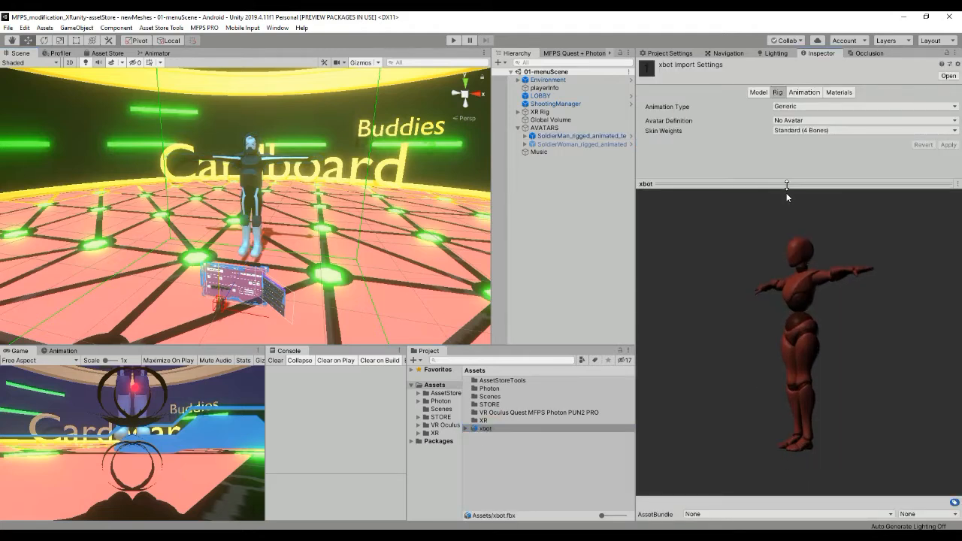
left_click_drag(861, 365, 849, 388)
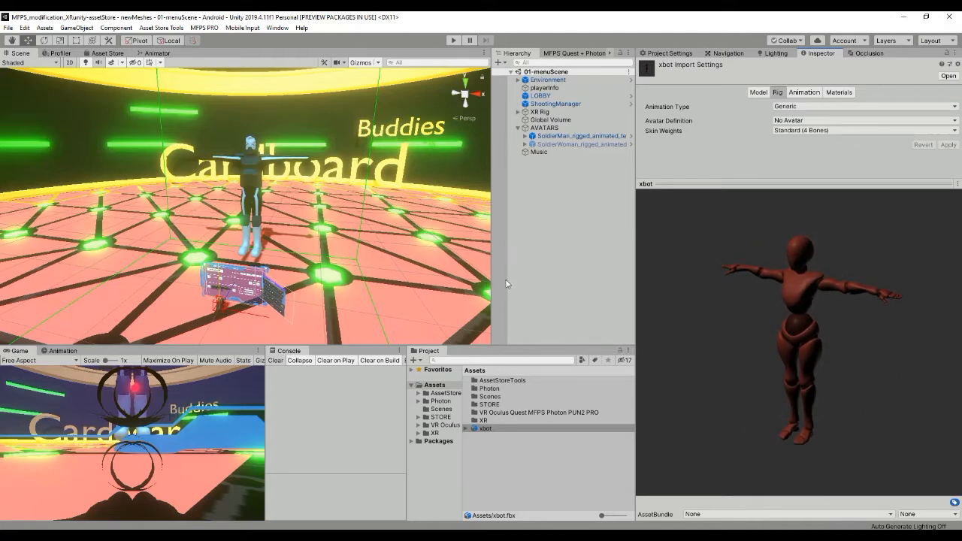
- Search the project assets for "playerav" and open the PlayerAvatarNew prefab for editing
left_click(455, 359)
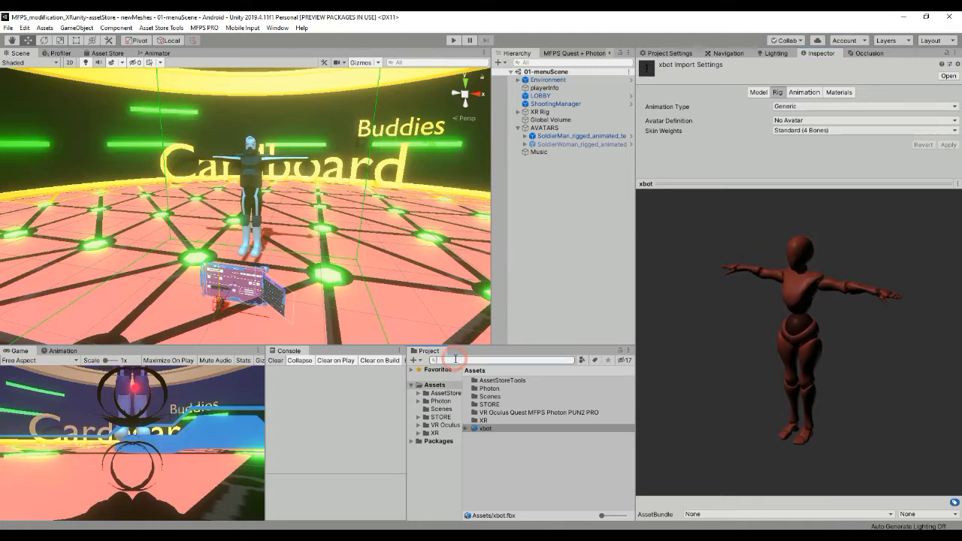
type("player")
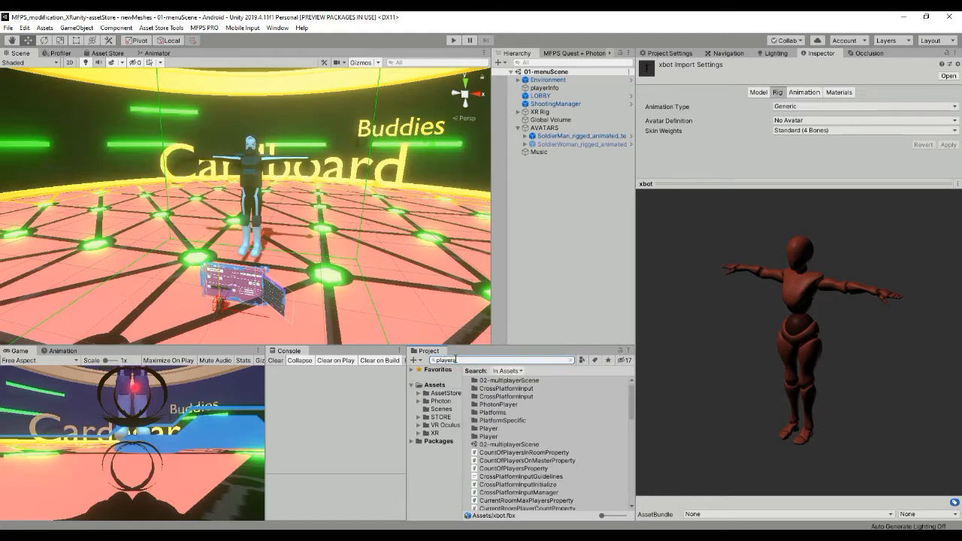
type("a")
double_click(509, 389)
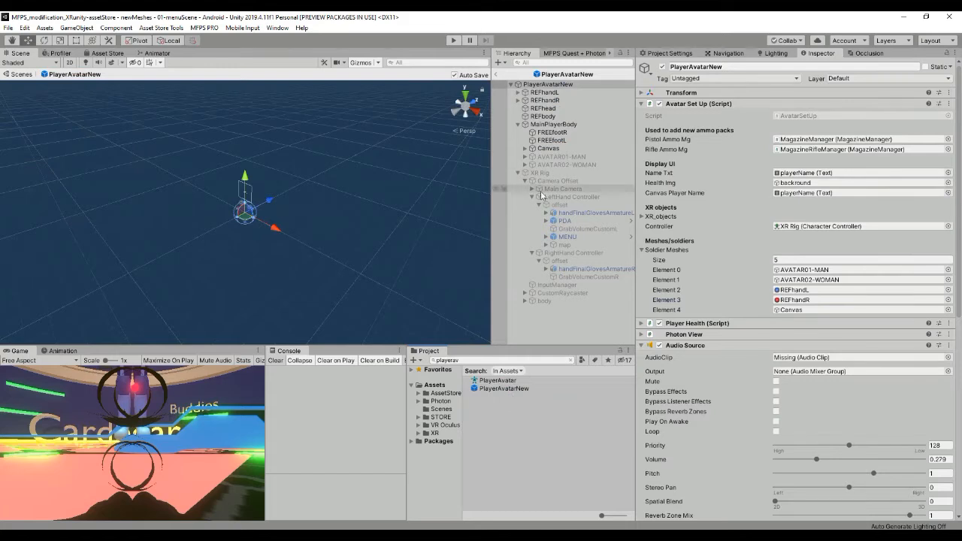
- Compare the AVATAR01-MAN and AVATAR02-WOMAN components under MainPlayerBody, and activate the AVATAR01-MAN object
left_click(555, 157)
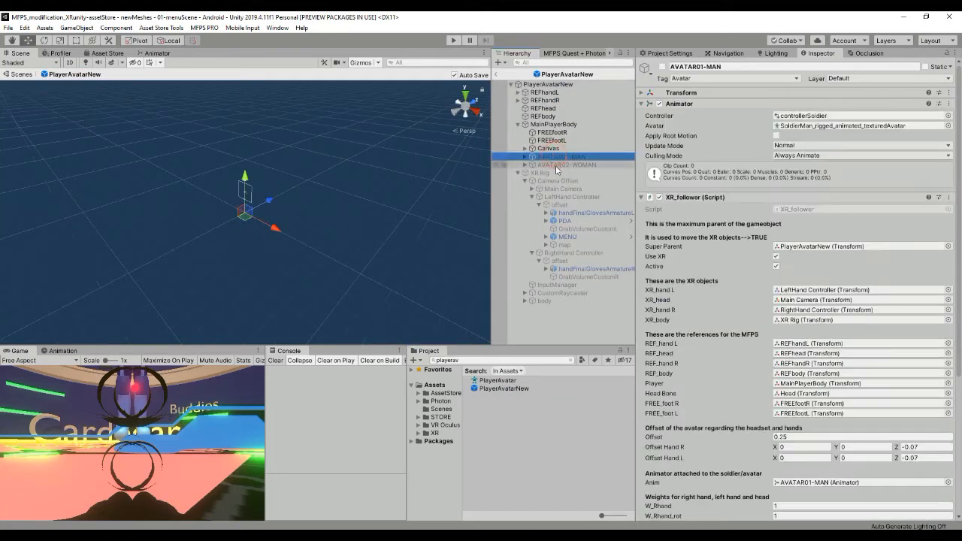
left_click(550, 165)
left_click(578, 157)
left_click(552, 165)
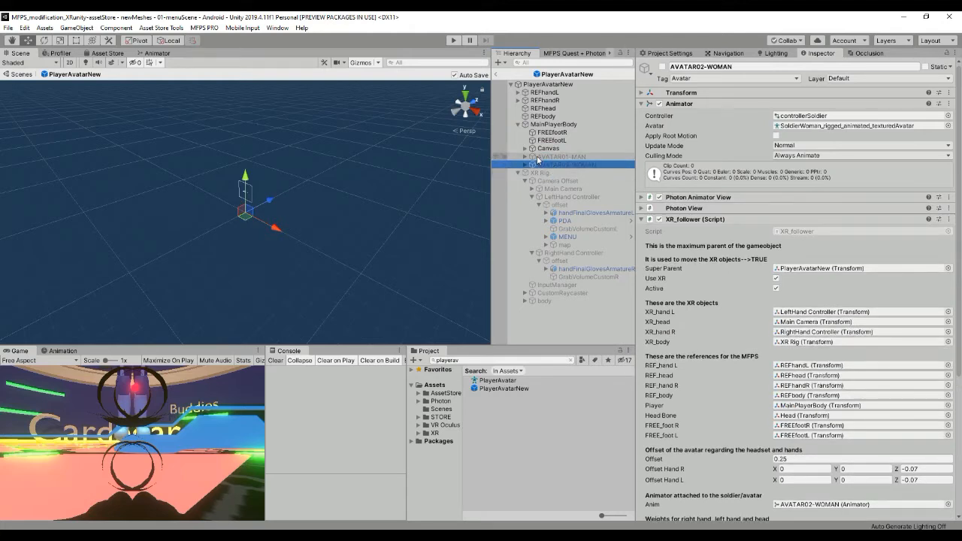
left_click(542, 157)
left_click(661, 67)
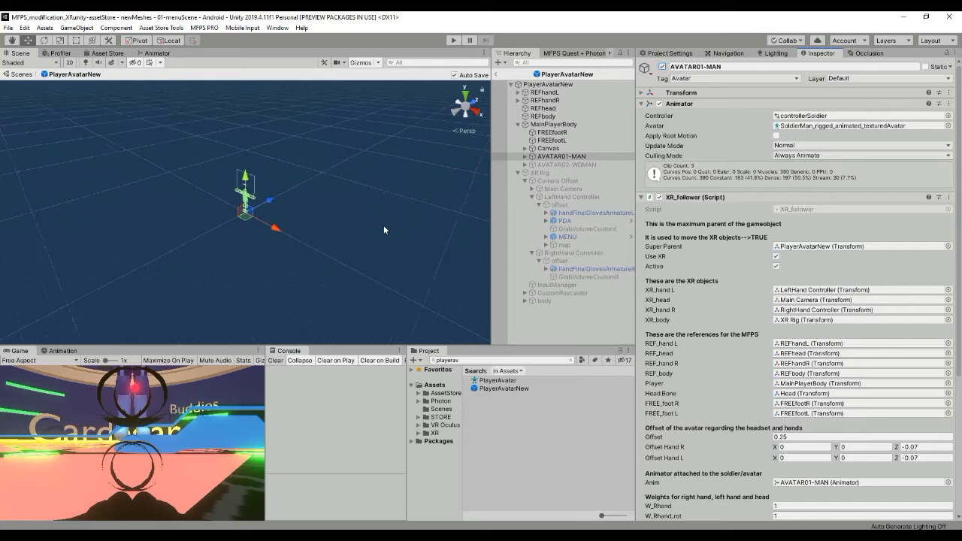
scroll(383, 227, "up", 10)
middle_click_drag(371, 199, 331, 225)
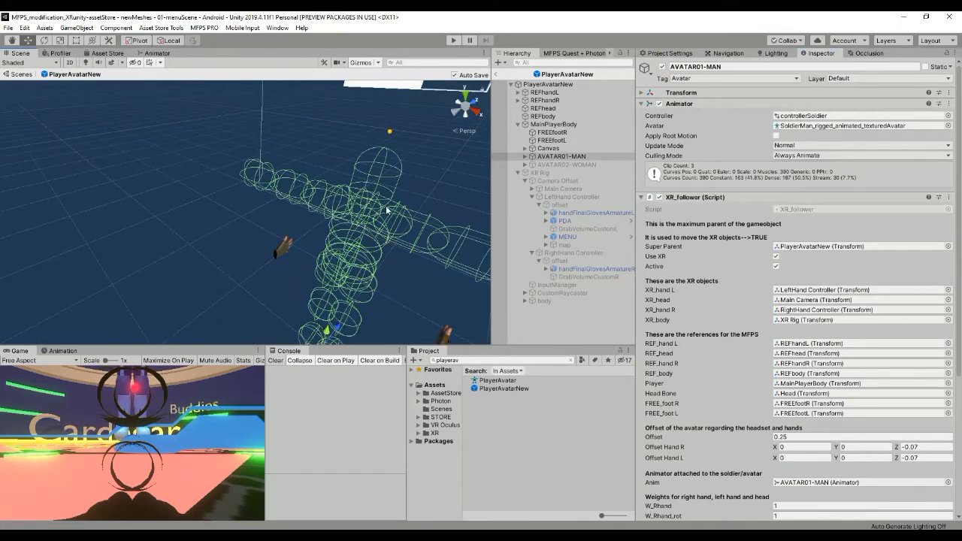
- Enable the Skinned Mesh Renderer on all AVATAR01-MAN parts from body through shoulderProtection, and examine the soldier from the front
left_click(525, 156)
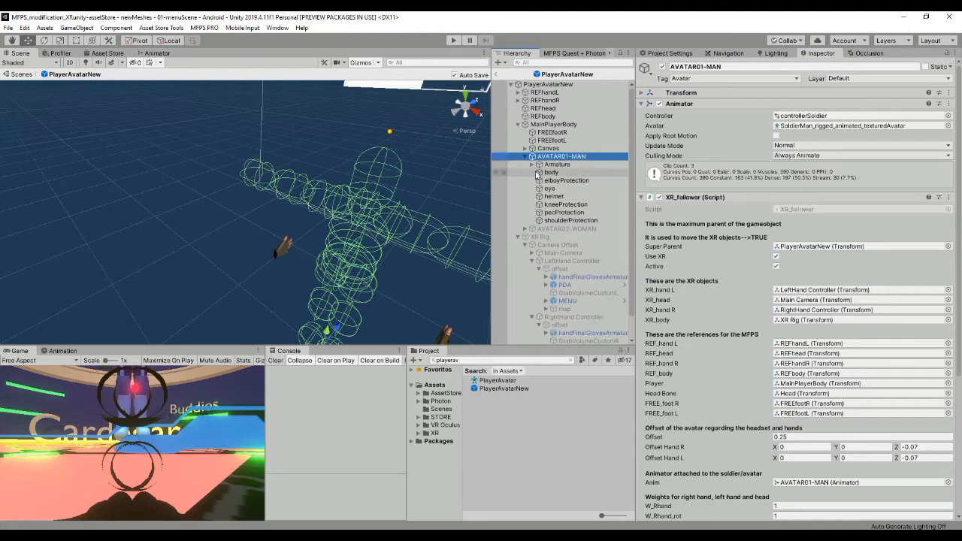
left_click(537, 174)
left_click(570, 220, "shift")
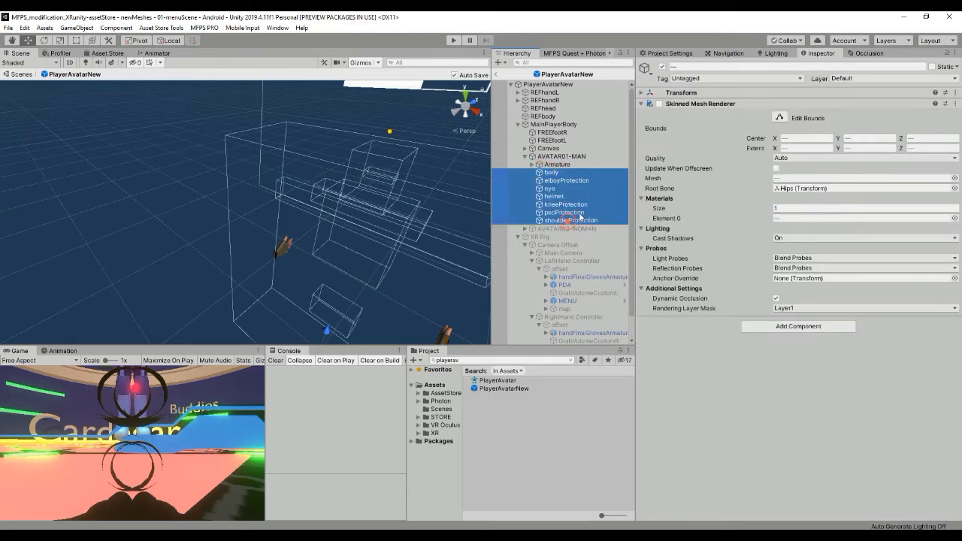
left_click(659, 104)
left_click_drag(432, 264, 292, 235, "alt")
middle_click_drag(292, 236, 160, 158)
left_click_drag(161, 158, 212, 177, "alt")
scroll(212, 177, "down", 4)
left_click_drag(347, 207, 277, 208, "alt")
middle_click_drag(277, 208, 259, 198)
left_click_drag(384, 223, 383, 246, "alt")
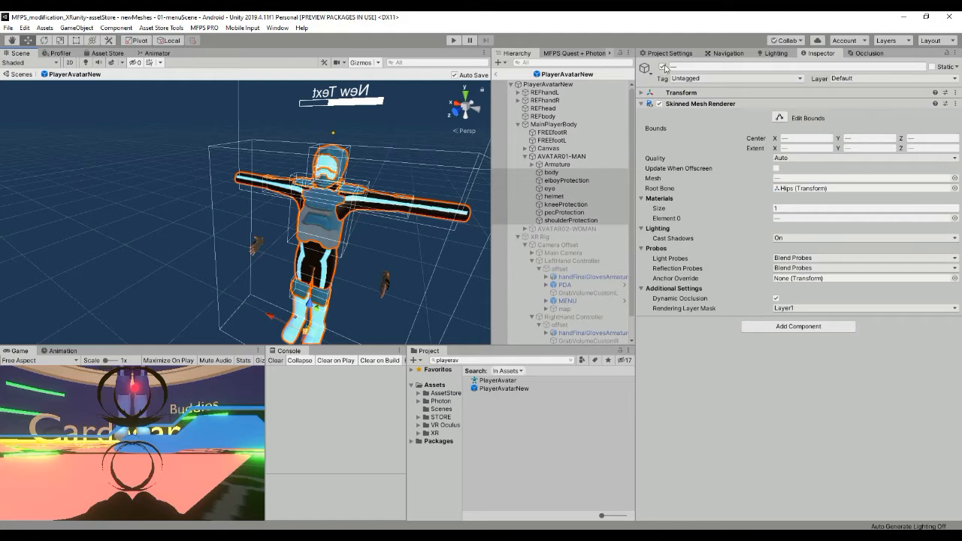
- Deactivate the AVATAR01-MAN object and collapse the PlayerAvatarNew hierarchy
left_click(578, 156)
left_click(662, 66)
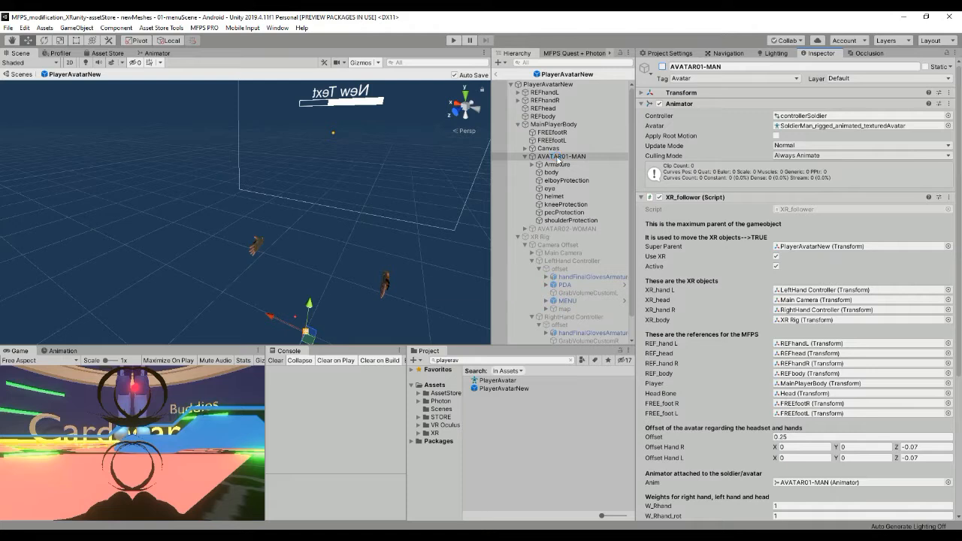
left_click(518, 125)
left_click(510, 85)
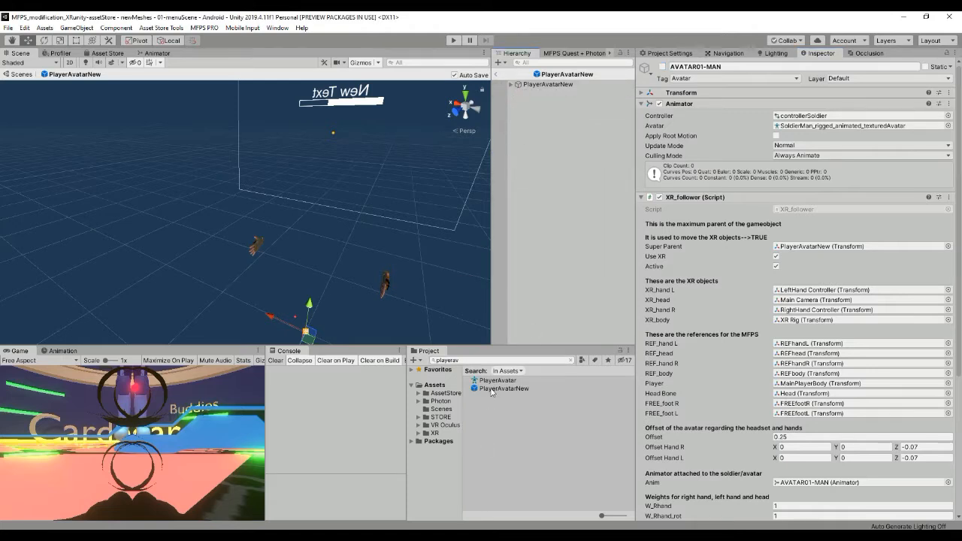
- Duplicate the PlayerAvatarNew prefab as a backup and rename the duplicate PlayerAvatarNewCopy
left_click(491, 390)
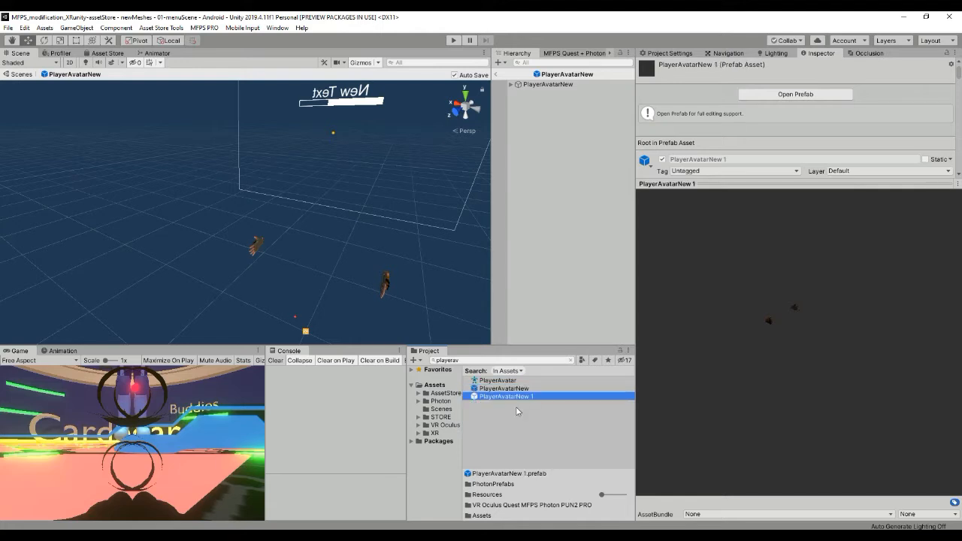
left_click(517, 405)
left_click(527, 397)
left_click(539, 395)
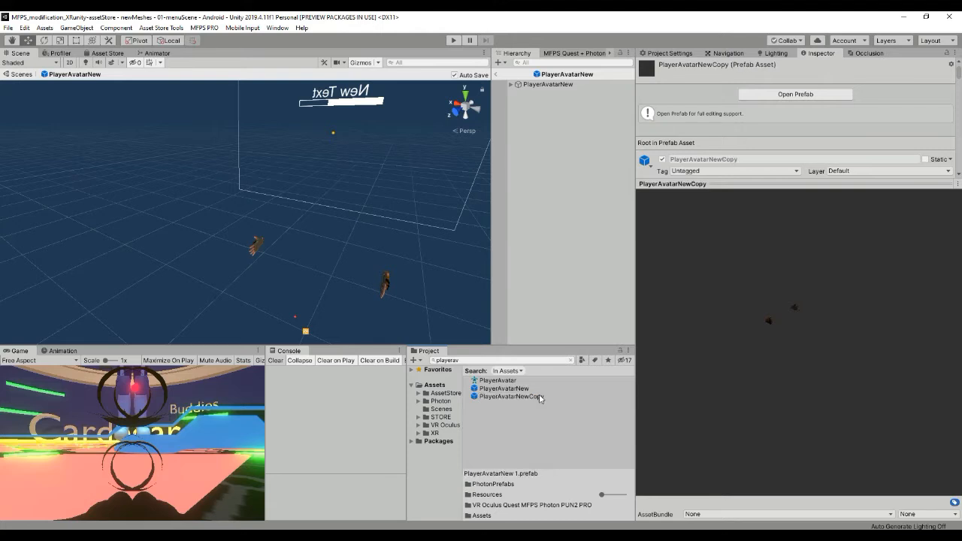
key("Return")
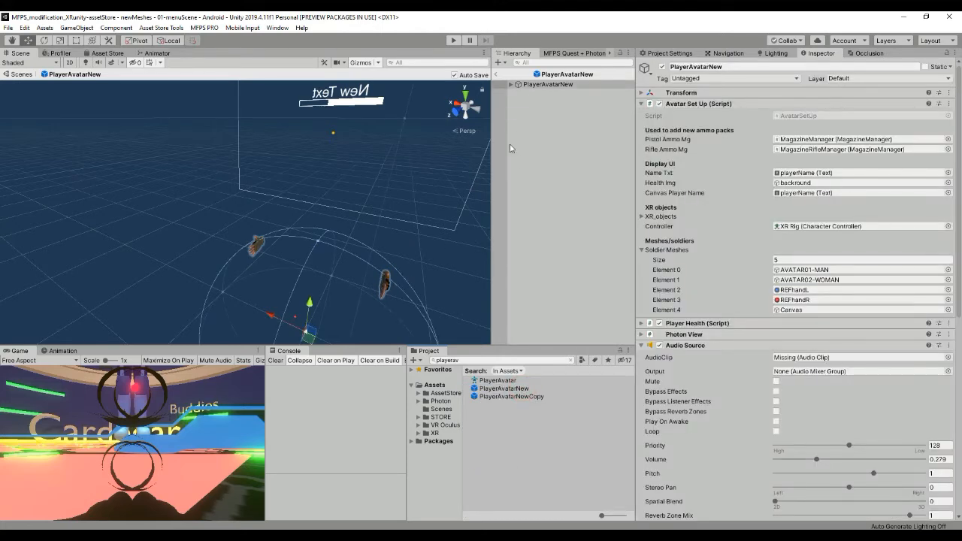
- Expand MainPlayerBody in the PlayerAvatarNew prefab to reach AVATAR01-MAN and its parts, and activate AVATAR01-MAN
left_click(510, 85)
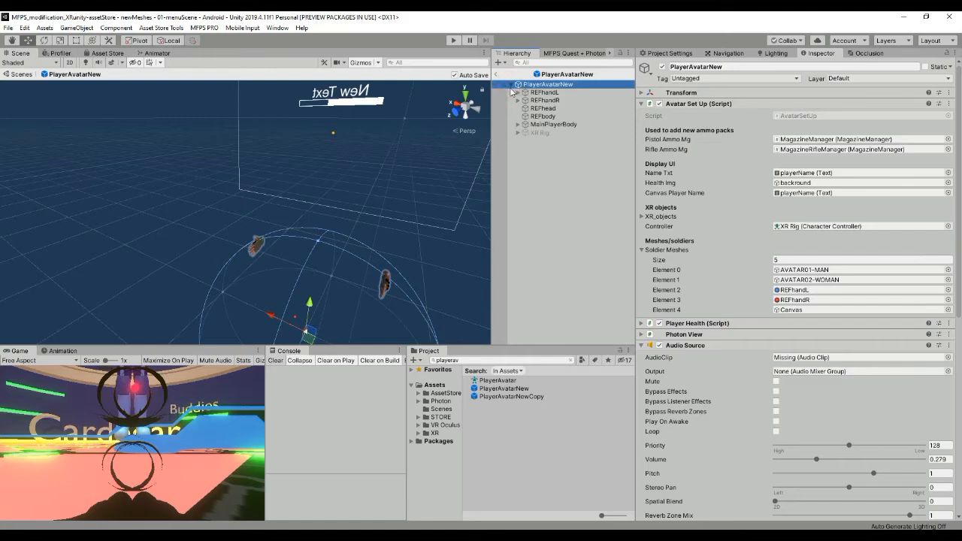
left_click(517, 125)
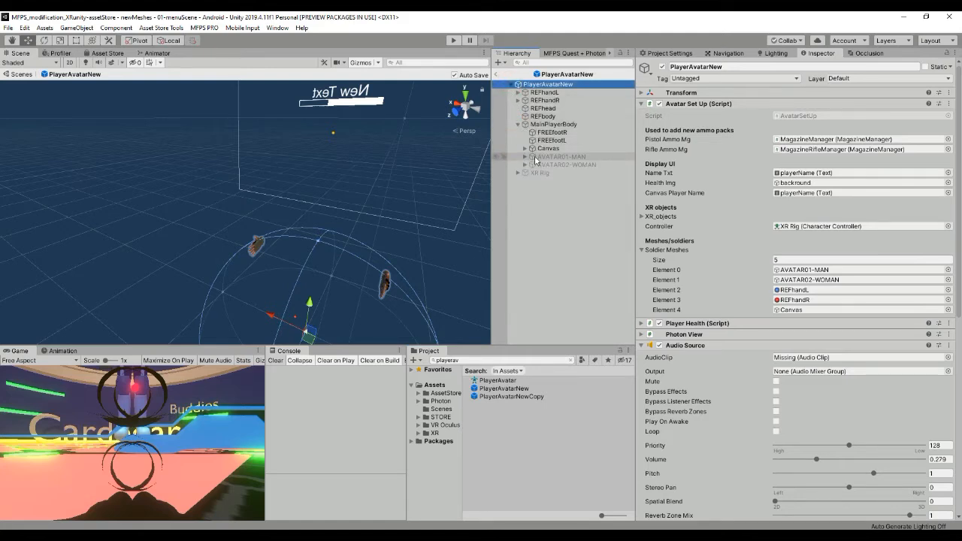
left_click(524, 157)
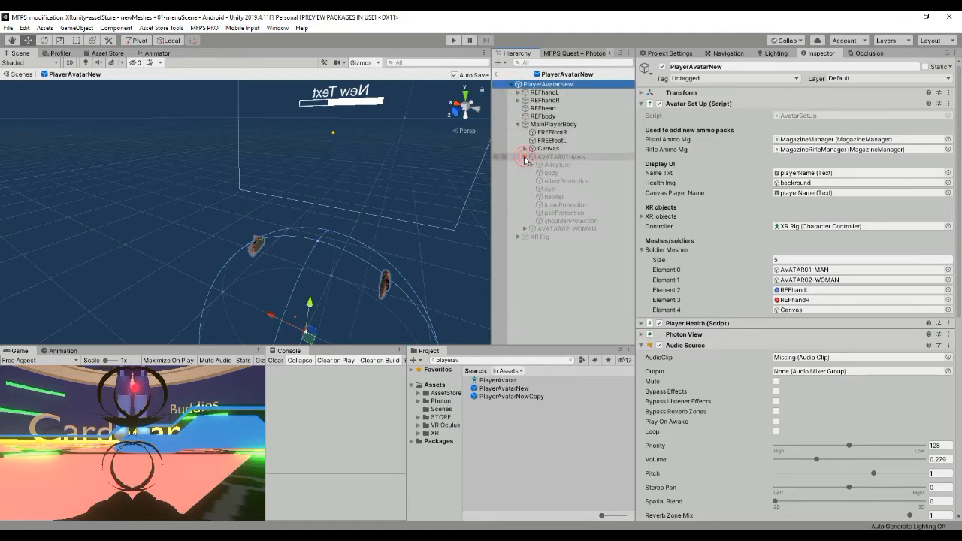
left_click(565, 157)
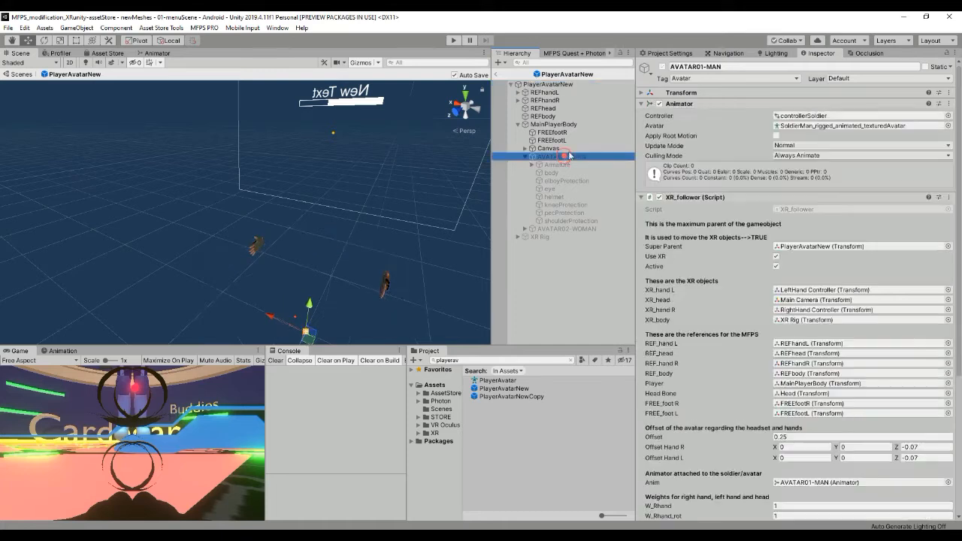
left_click(661, 66)
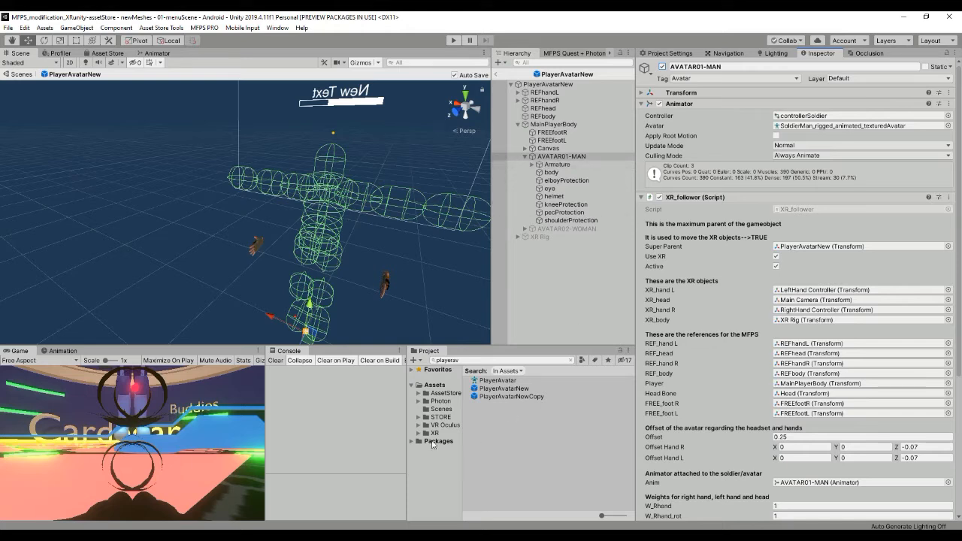
- Set the xbot model's rig Animation Type to Humanoid, with the avatar created from this model, and apply it
left_click(435, 384)
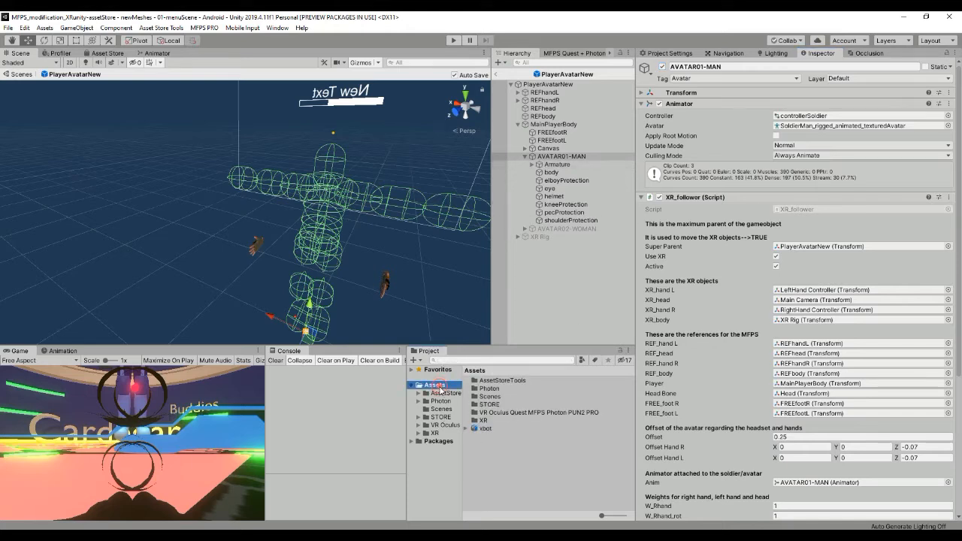
left_click(485, 428)
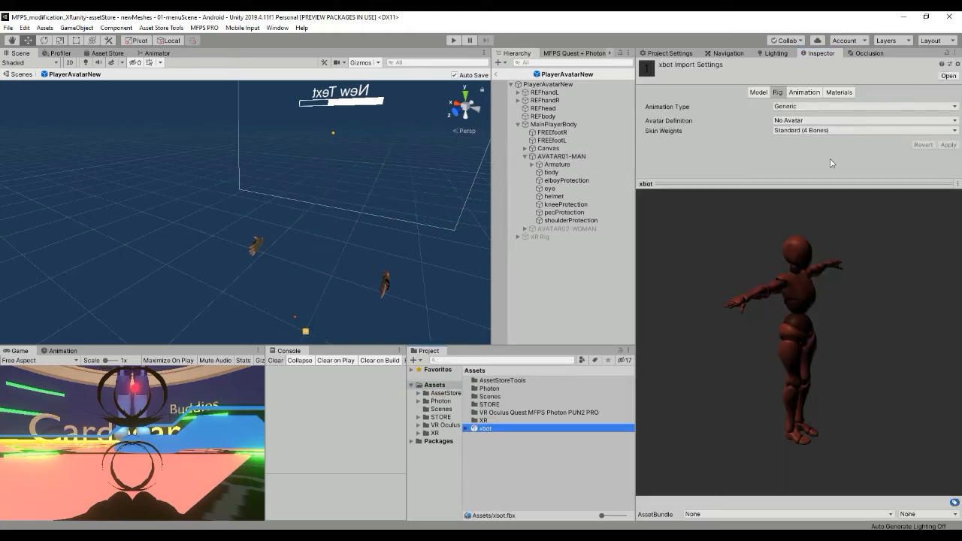
left_click(789, 184)
left_click(838, 107)
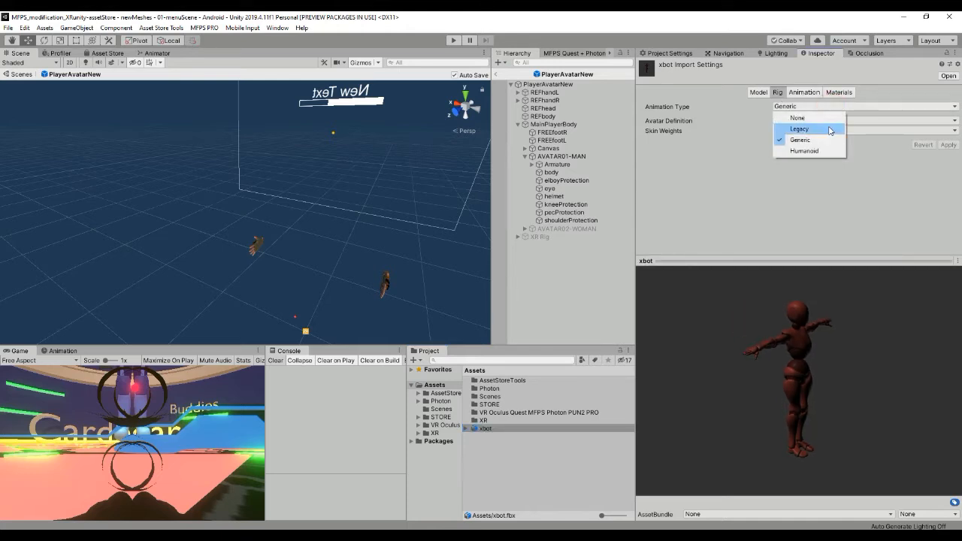
left_click(826, 154)
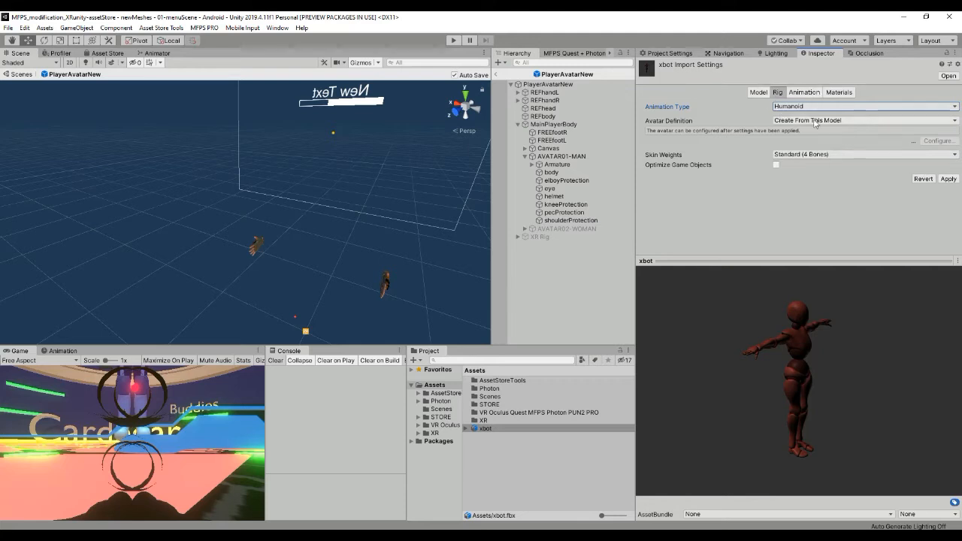
left_click(954, 180)
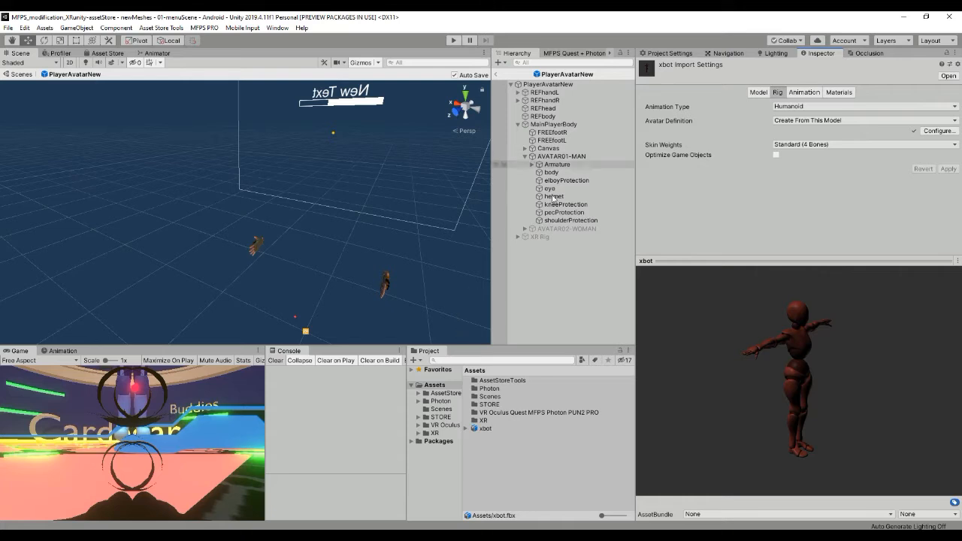
- Add the xbot model to the prefab as a child of AVATAR01-MAN
left_click_drag(483, 434, 565, 164)
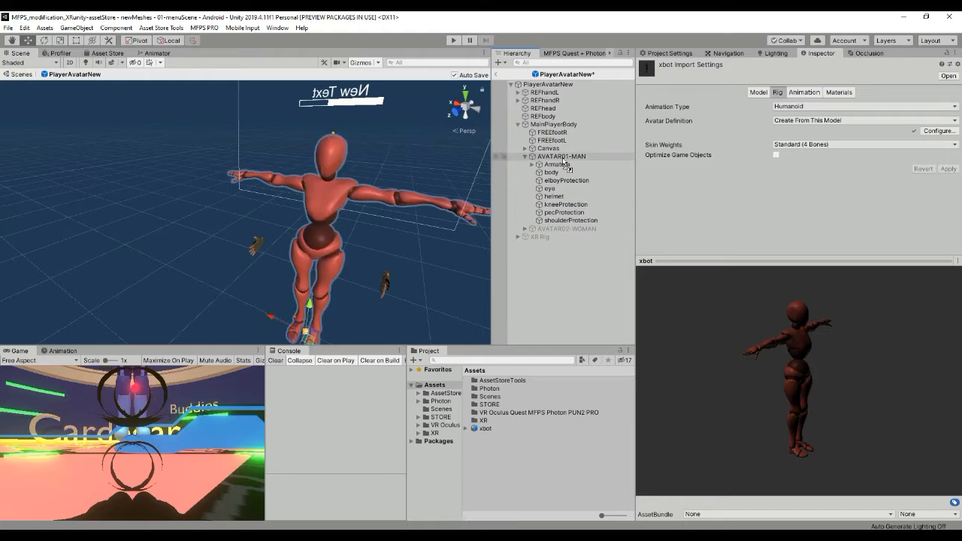
left_click_drag(565, 163, 562, 161)
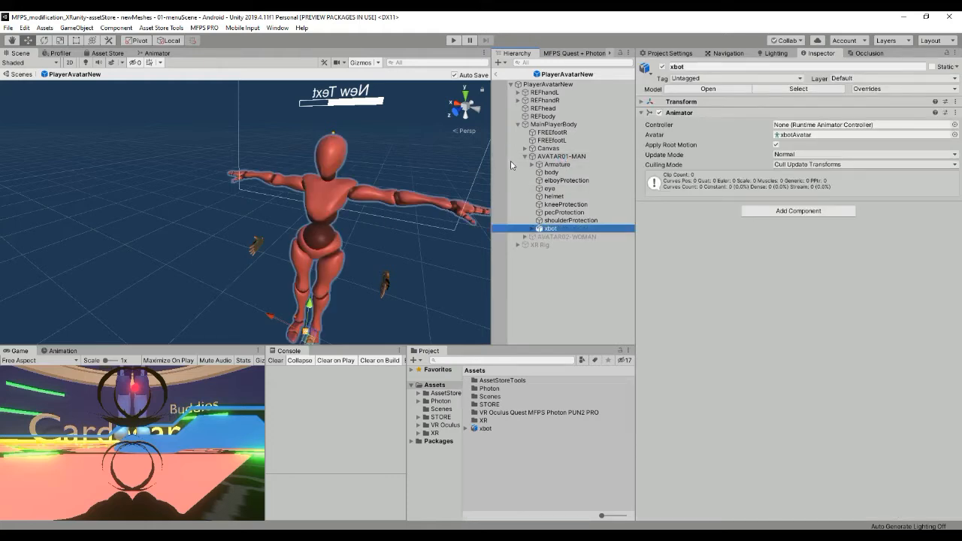
- Switch the Skinned Mesh Renderer of AVATAR01-MAN's body on and off to compare the original soldier mesh with the xbot
left_click(565, 180)
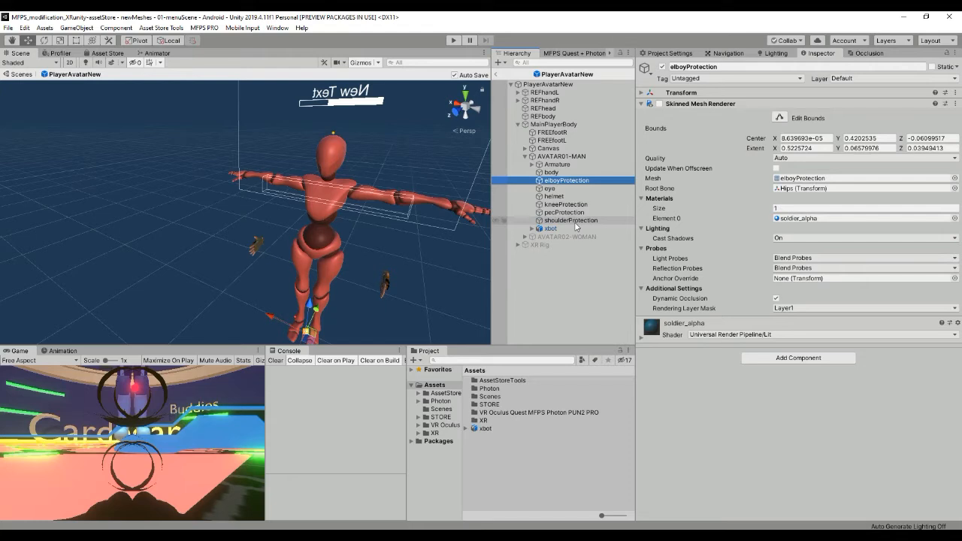
left_click(556, 166)
left_click(550, 172)
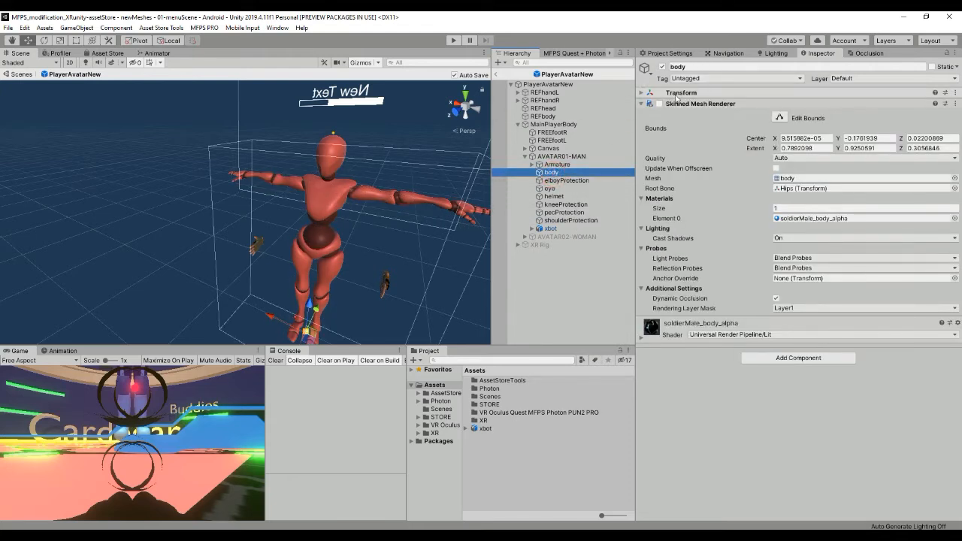
left_click(661, 105)
left_click(660, 105)
left_click(660, 105)
left_click(660, 105)
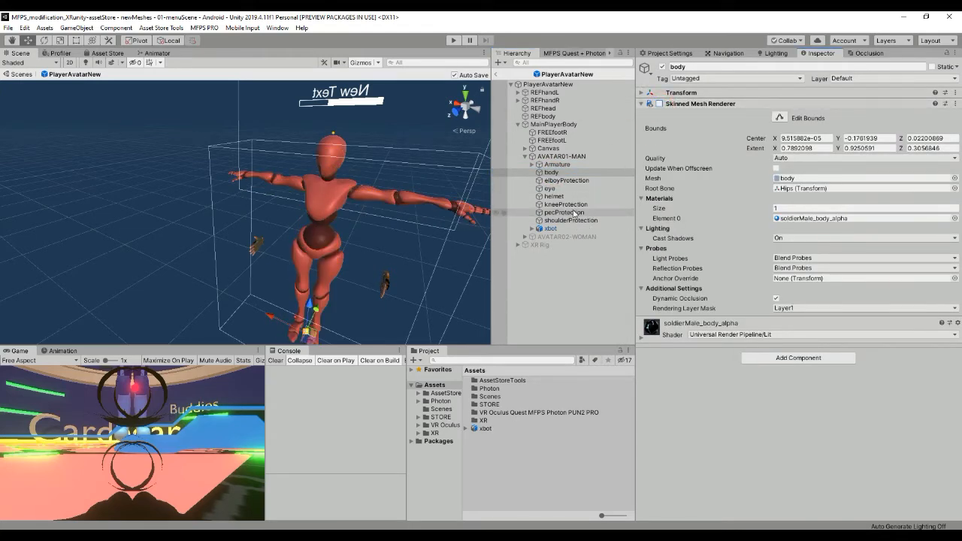
- Unpack the xbot prefab instance under AVATAR01-MAN so its child objects can be rearranged
left_click(532, 229)
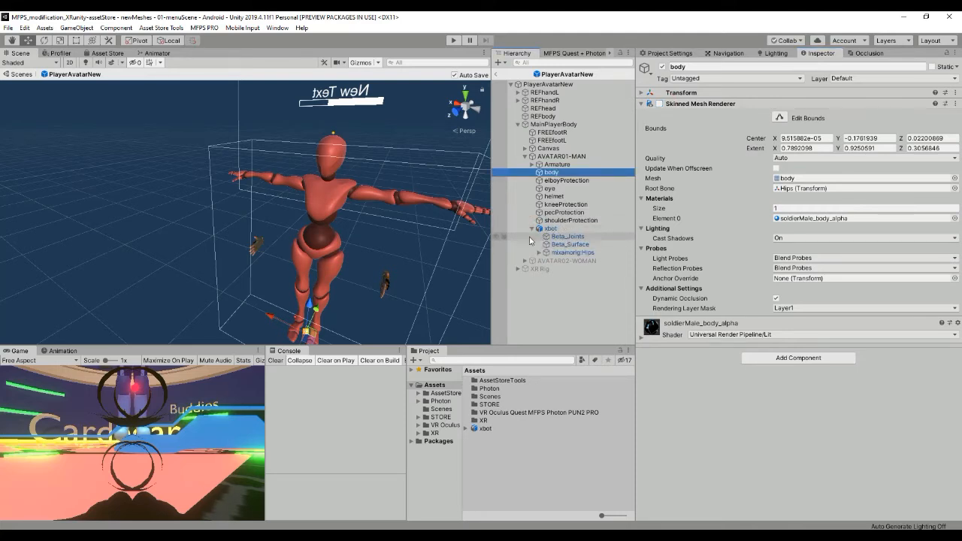
left_click(554, 228)
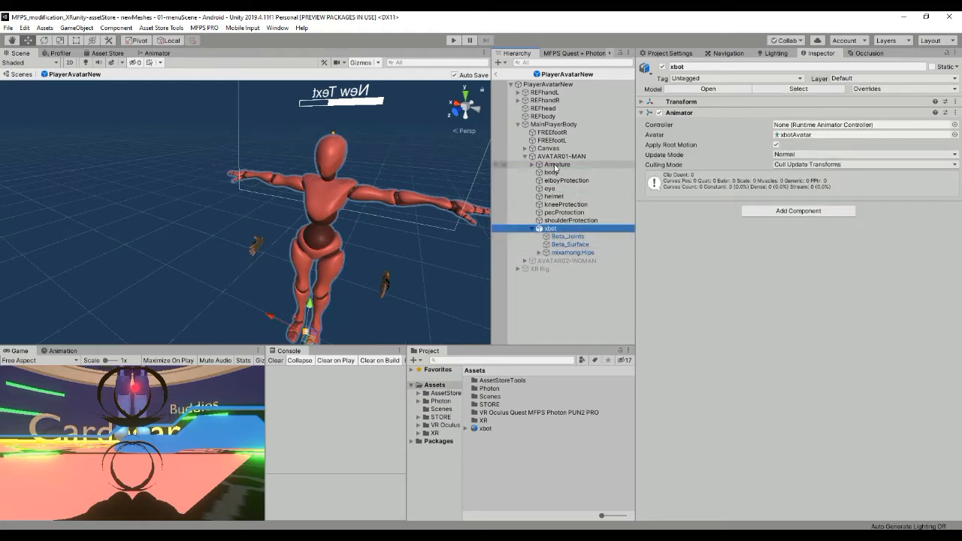
right_click(554, 230)
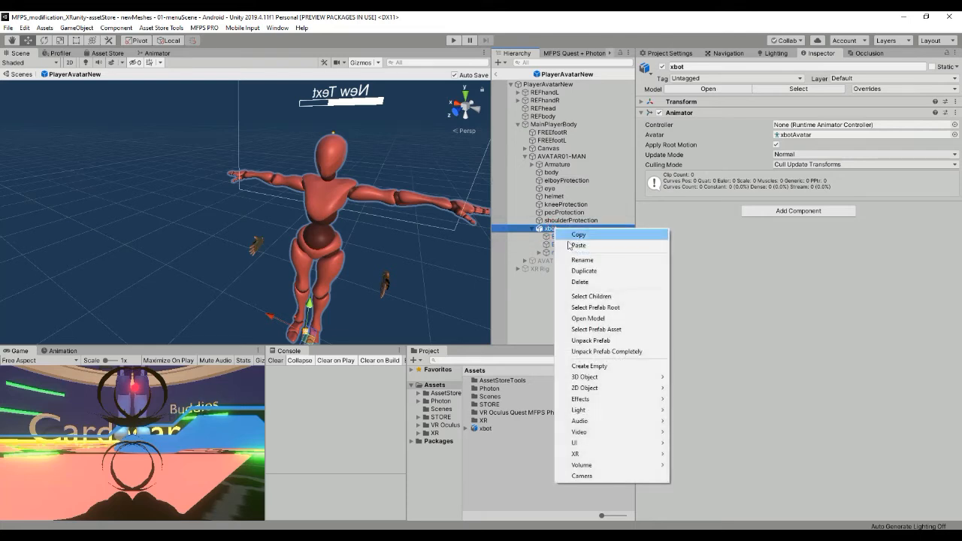
left_click(623, 341)
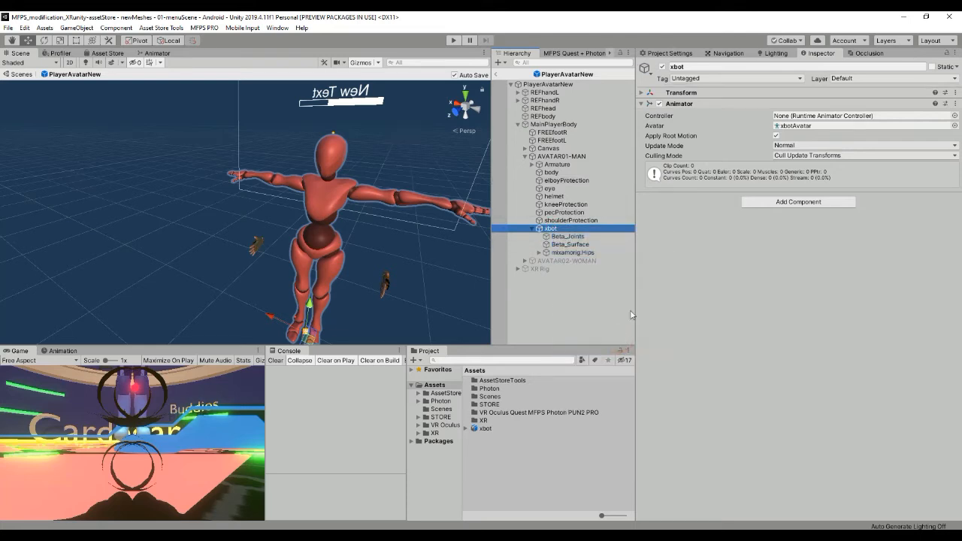
- Move Beta_Joints, Beta_Surface and mixamorig:Hips out of xbot so they sit directly under AVATAR01-MAN
left_click(575, 237)
left_click(579, 253, "shift")
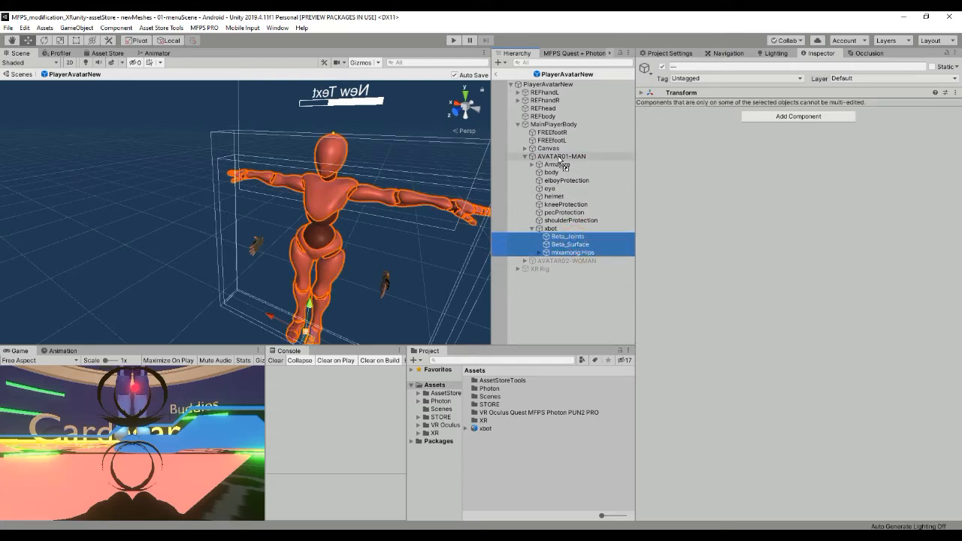
left_click_drag(559, 160, 565, 161)
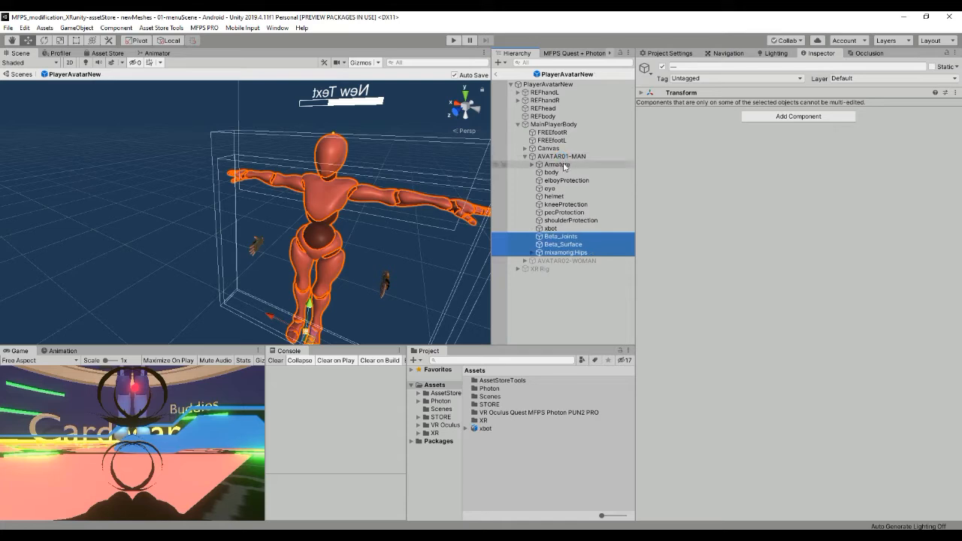
- Delete the old soldier objects from Armature through shoulderProtection, together with the emptied xbot object
left_click(562, 163)
left_click(563, 228, "shift")
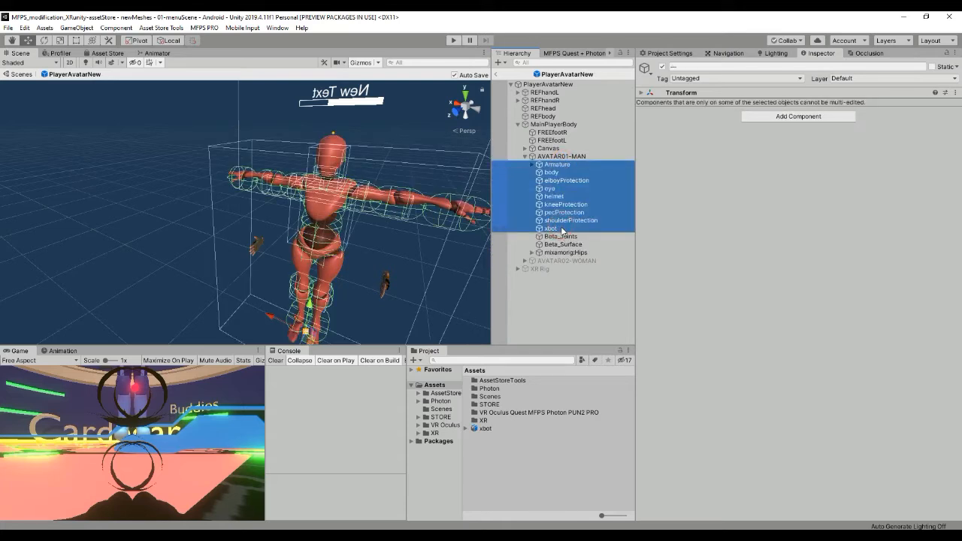
key("Delete")
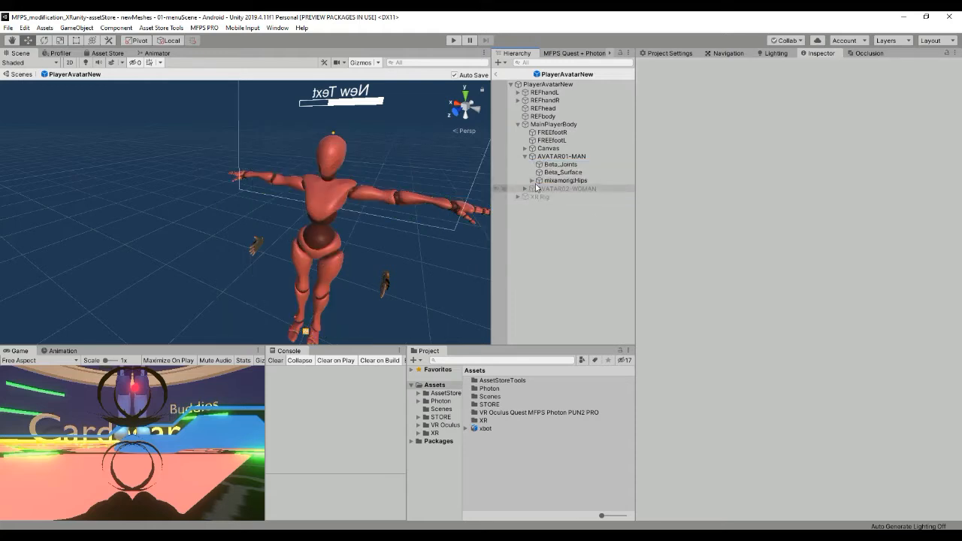
- Inspect the mixamorig:Hips, Beta_Surface and Beta_Joints objects under AVATAR01-MAN
left_click_drag(590, 173, 572, 183)
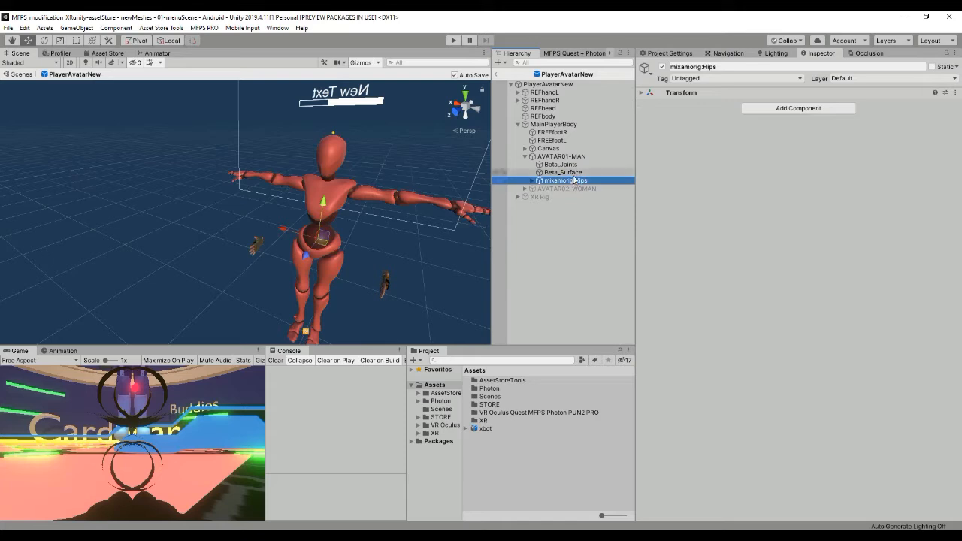
left_click(573, 173)
left_click(574, 165)
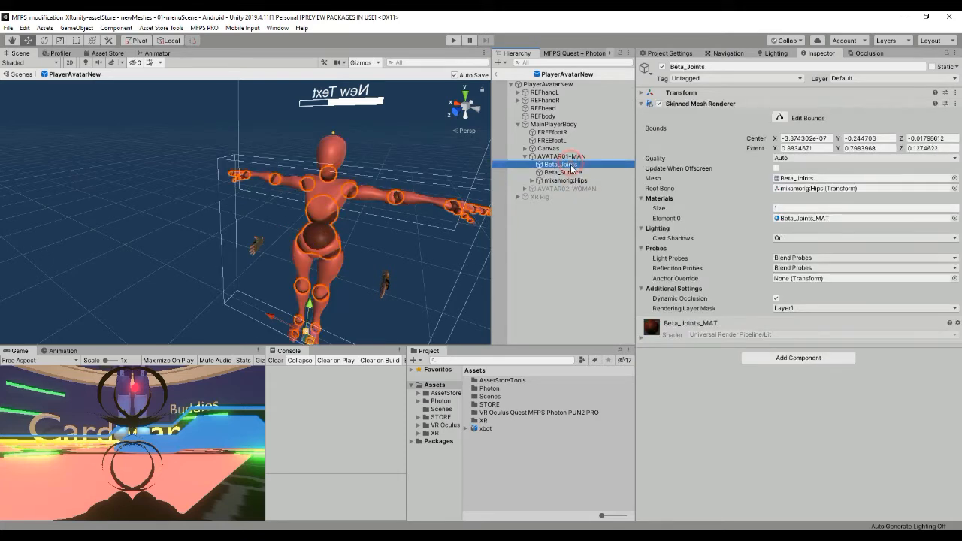
left_click(575, 174)
left_click(574, 181)
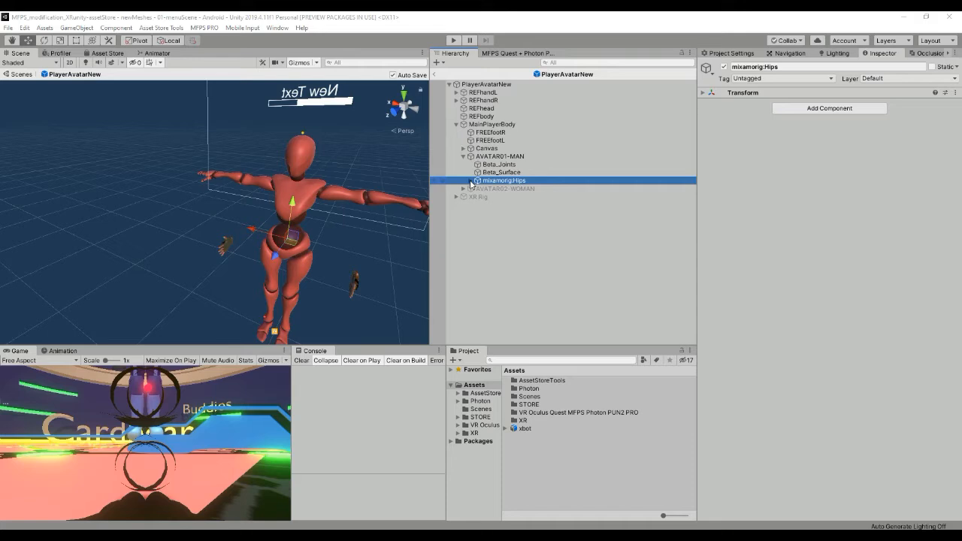
- Expand the whole mixamorig:Hips bone hierarchy and collapse the children of the toe base, hand and head bones
left_click(469, 181, "alt")
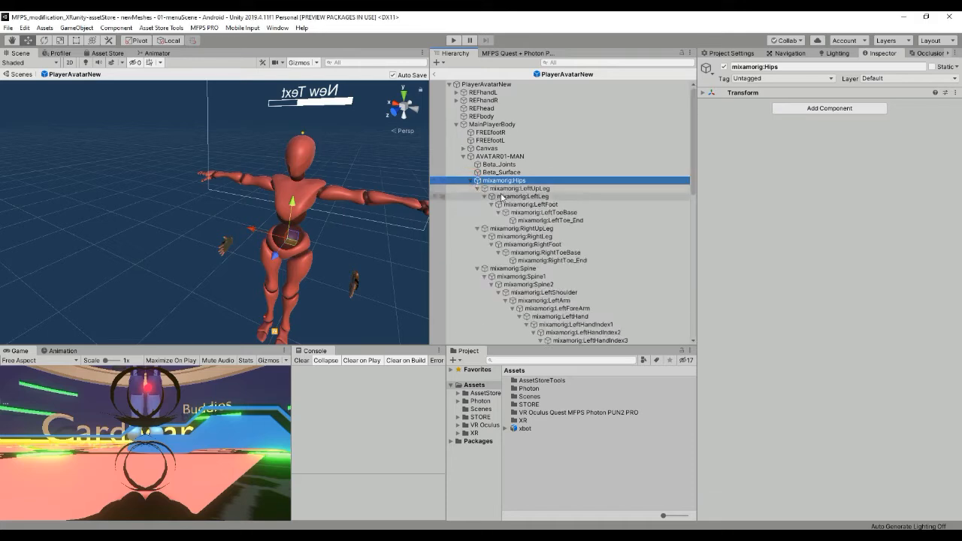
scroll(585, 291, "down", 2)
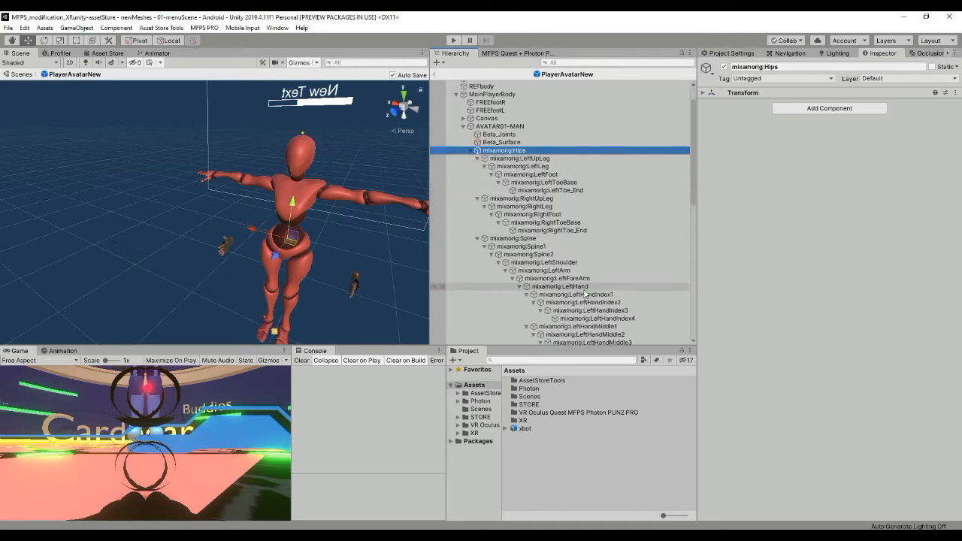
scroll(584, 294, "down", 3)
scroll(585, 294, "up", 3)
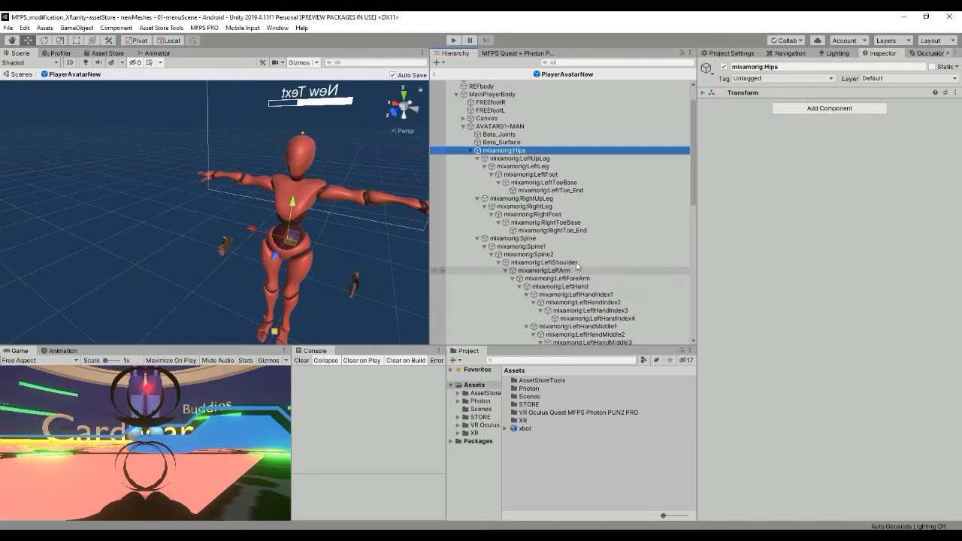
left_click(499, 184)
left_click(499, 215)
scroll(499, 218, "down", 3)
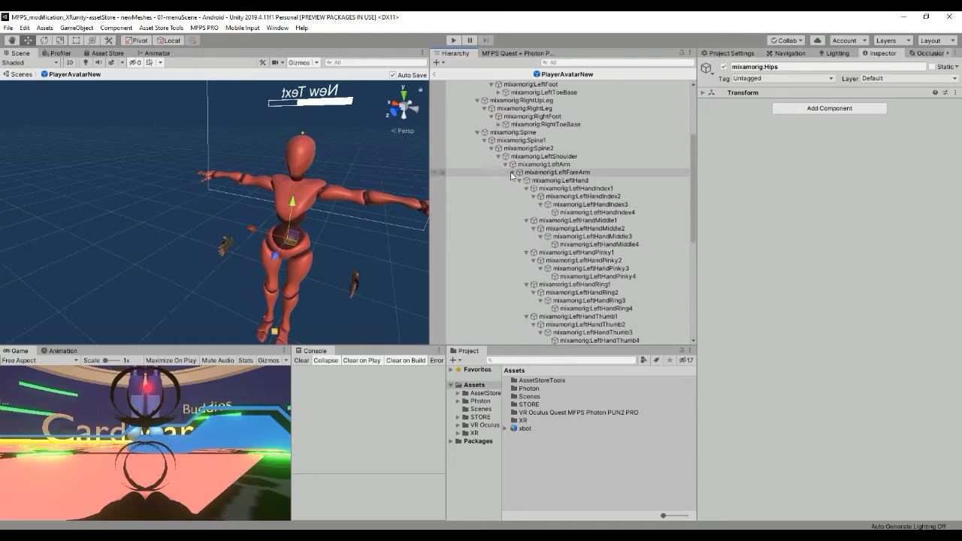
left_click(526, 189)
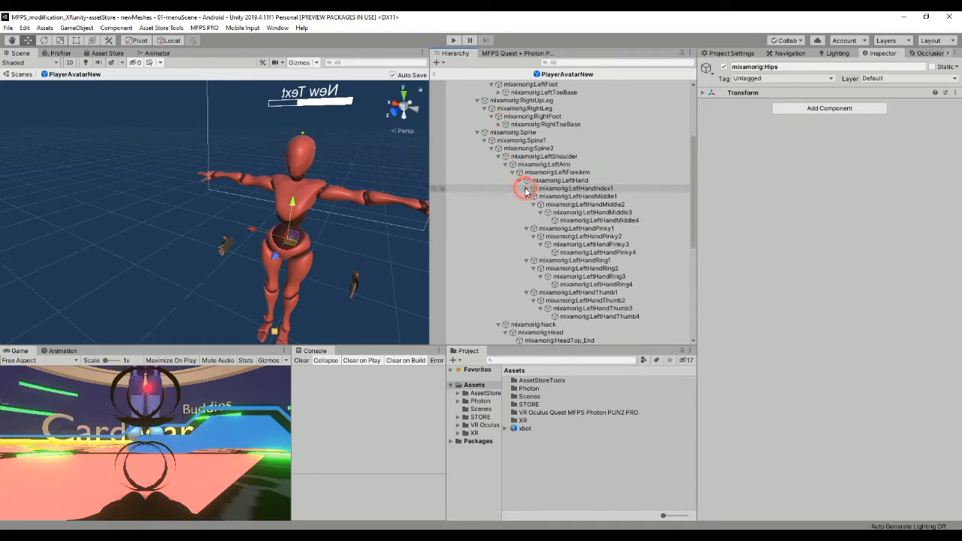
left_click(519, 181)
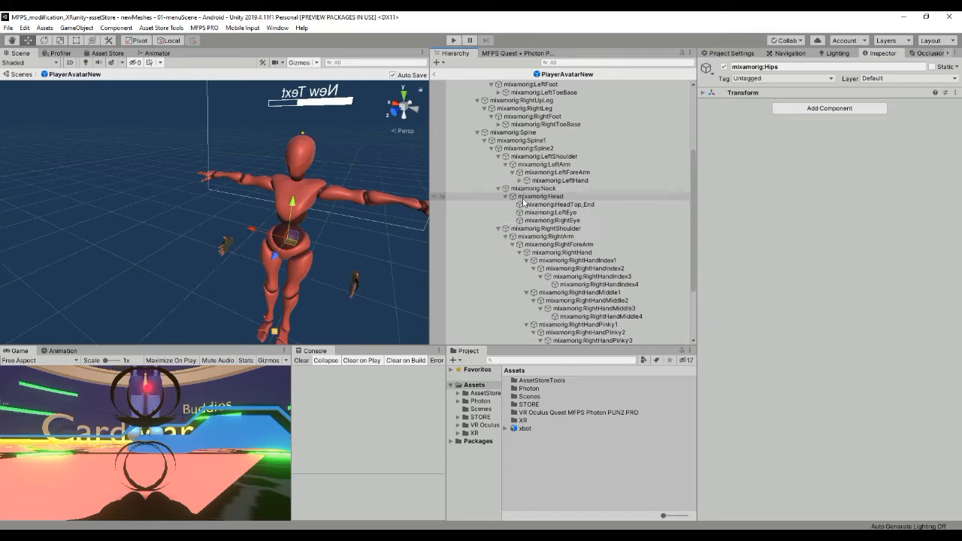
left_click(506, 196)
left_click(519, 228)
- Add a Capsule Collider with radius 0.06 to all bones from mixamorig:Hips through mixamorig:RightHand
left_click(569, 325, "shift")
left_click(819, 109)
left_click(808, 142)
left_click(827, 159)
type("0.06")
- Set the new capsule colliders' direction to X-Axis and their height to 0.31
left_click(836, 179)
left_click(835, 211)
left_click(836, 180)
left_click(833, 192)
left_click_drag(726, 169, 715, 173)
right_click_drag(338, 308, 361, 278)
middle_click_drag(361, 278, 356, 228)
scroll(356, 228, "up", 2)
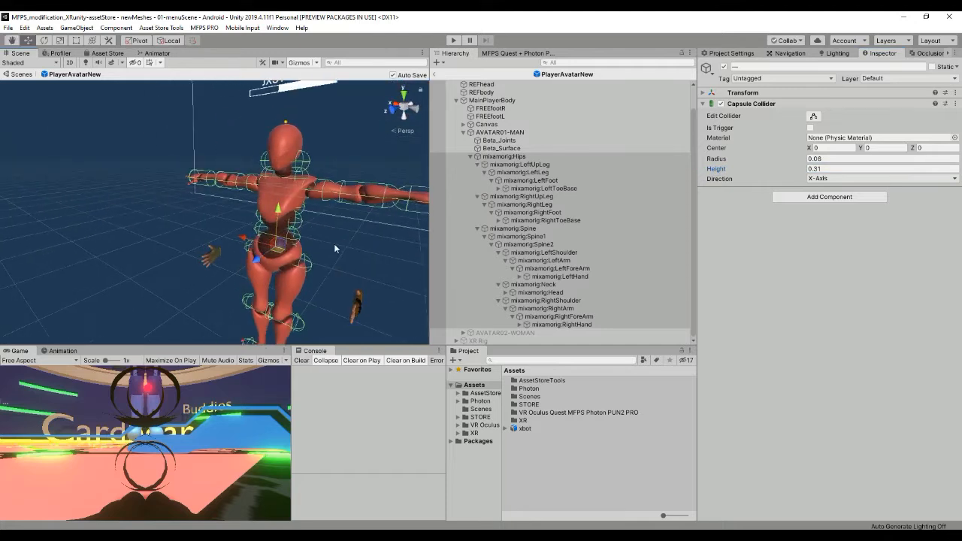
- Set the Hips and left leg bones' colliders to Y-Axis, giving LeftUpLeg through LeftToeBase radius 0.12 and height 0.39
left_click(504, 157)
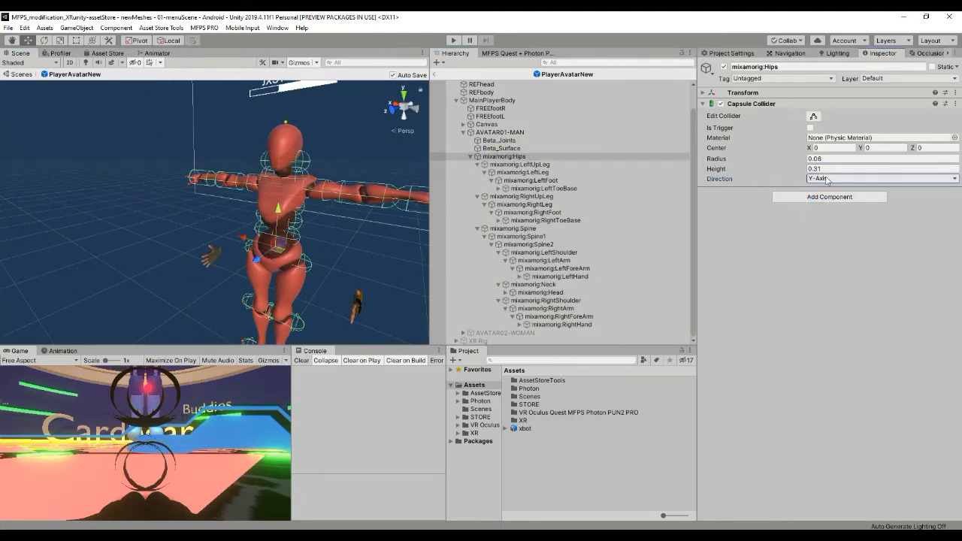
left_click(522, 164)
left_click(544, 187, "shift")
left_click(836, 179)
left_click(834, 200)
mouse_move(721, 159)
left_mouse_down()
mouse_move(725, 170)
mouse_move(726, 160)
left_mouse_up()
left_click_drag(723, 170, 725, 169)
middle_click_drag(338, 301, 353, 163)
scroll(315, 226, "up", 2)
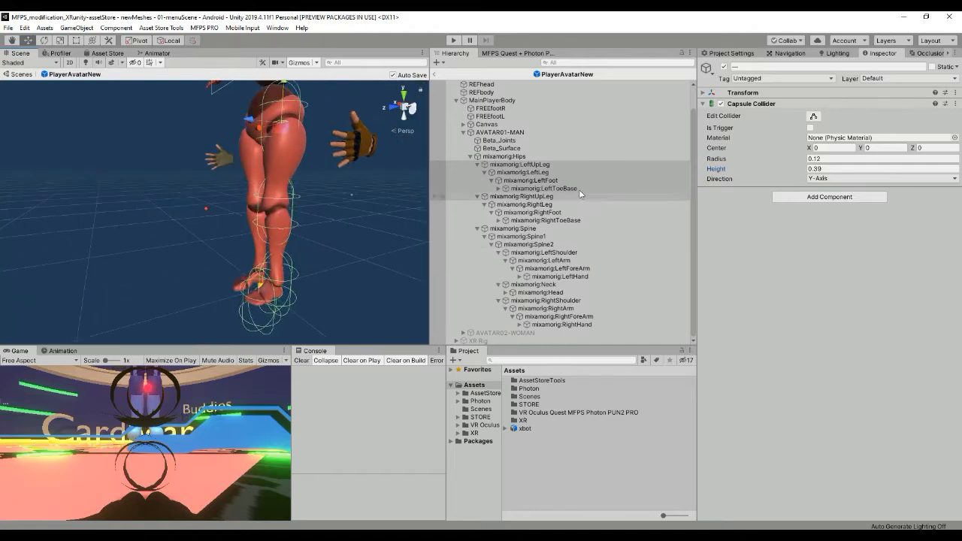
- Set the direction of the mixamorig:LeftToeBase collider to Z-Axis
left_click(544, 189)
left_click(832, 179)
left_click(830, 211)
left_click_drag(300, 225, 338, 226, "alt")
- Set the colliders from RightUpLeg through RightToeBase to height 0.39 and change their direction to match the left leg
left_click(535, 164)
left_click(542, 197)
left_click(545, 221, "shift")
left_click(834, 169)
type("0.39")
left_click(832, 179)
left_click(545, 220)
- Set the Hips collider's radius to 0.21, and switch the Spine, Spine1 and Spine2 colliders to Y-Axis with a larger radius
left_click(505, 157)
middle_click_drag(304, 150, 296, 239)
left_click(532, 228)
left_click(532, 245, "shift")
left_click(835, 179)
left_click(834, 200)
left_click_drag(799, 160, 801, 160)
- Set the direction of the mixamorig:Neck and mixamorig:Head colliders to Y-Axis
left_click(533, 285)
left_click(540, 292, "shift")
left_click(831, 179)
left_click(831, 200)
- Fit the mixamorig:Head collider to the head with radius 0.14 and center Y 0.06
left_click(540, 293)
middle_click_drag(259, 105, 262, 159)
left_click_drag(798, 161, 800, 163)
middle_click_drag(300, 225, 329, 178)
left_click(470, 156)
left_click(463, 156)
left_click_drag(860, 149, 864, 149)
- Set the direction of the mixamorig:RightToeBase collider to Z-Axis and return to mixamorig:Hips
left_click(499, 156)
left_click(462, 157)
left_click(505, 181)
scroll(363, 200, "down", 5)
left_click(470, 180)
left_click(545, 244)
left_click(835, 179)
left_click(836, 214)
left_click(504, 181)
scroll(299, 255, "up", 2)
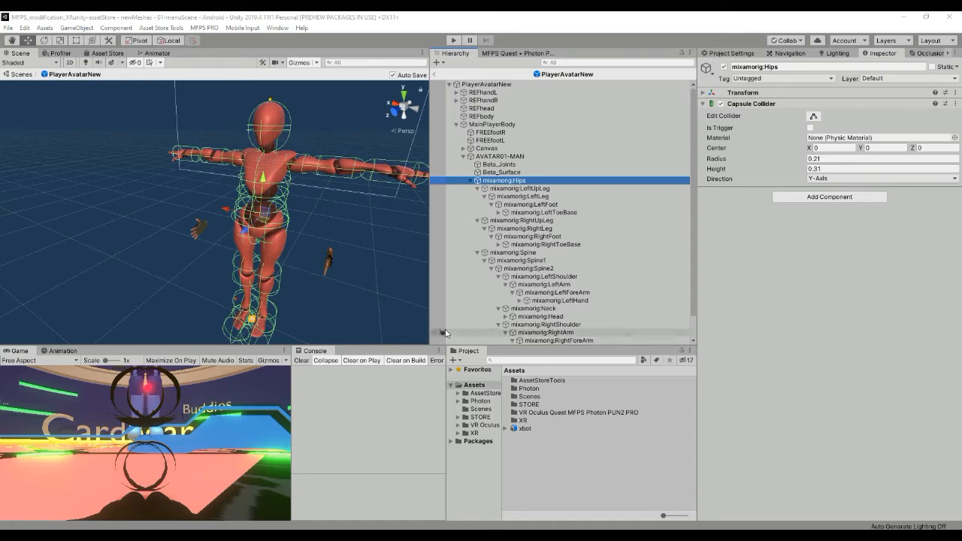
- Examine the tags and collider settings on the Hips and Head bones of AVATAR02-WOMAN for reference
left_click(465, 160)
left_click(463, 164)
left_click(469, 173)
left_click(488, 181)
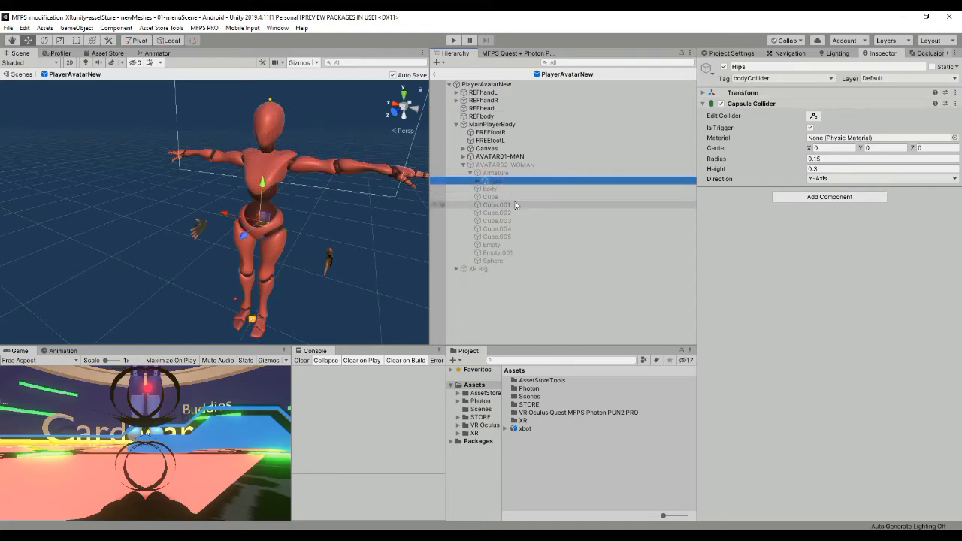
left_click(477, 181)
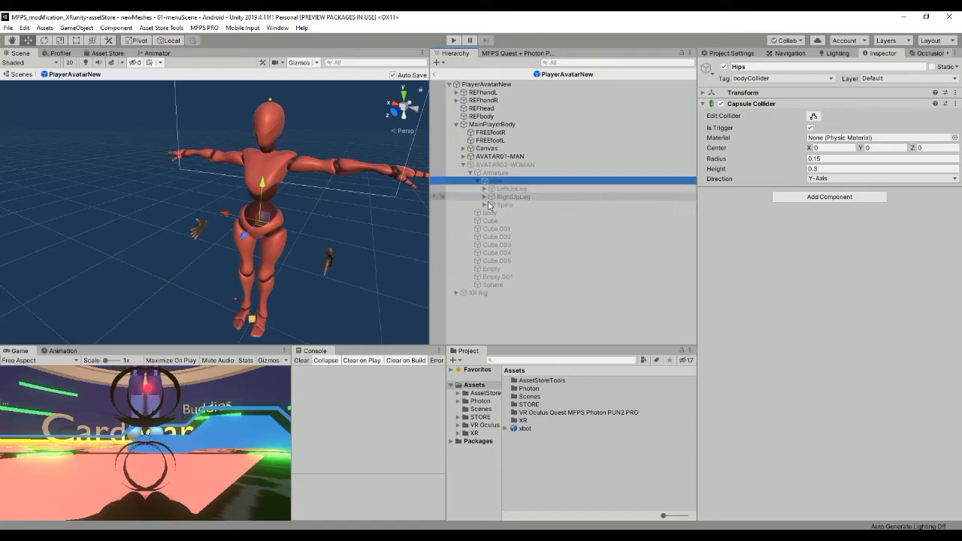
left_click(485, 204)
left_click(491, 213)
left_click(498, 221)
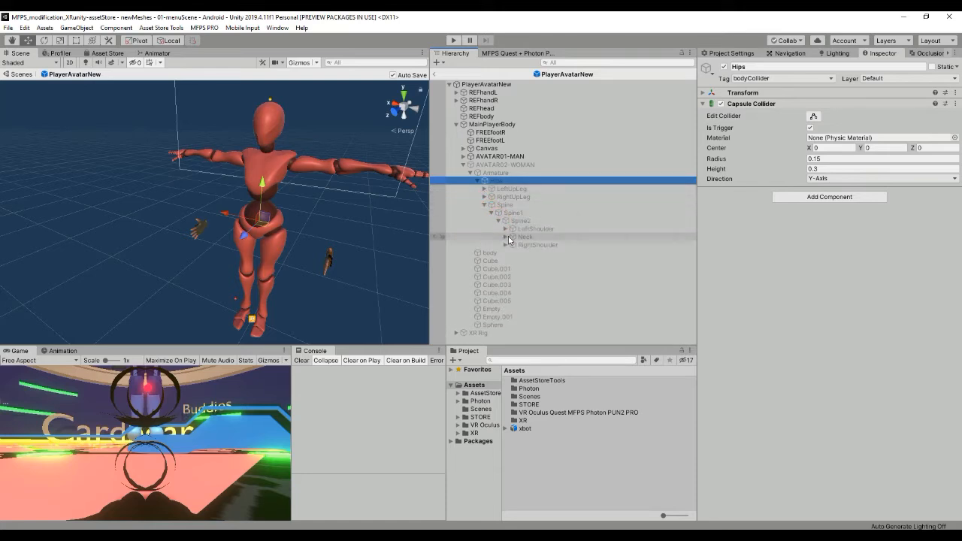
left_click(505, 237)
left_click(517, 244)
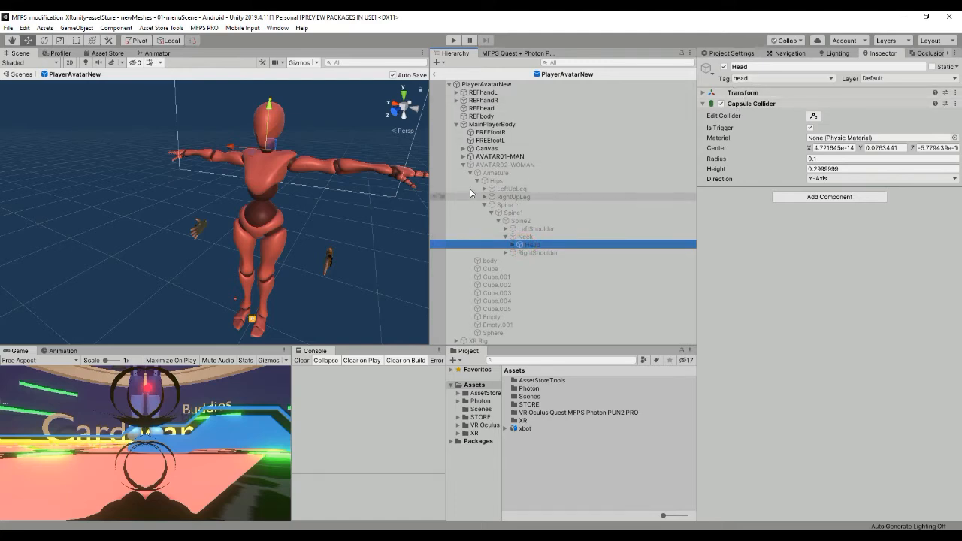
left_click(463, 164)
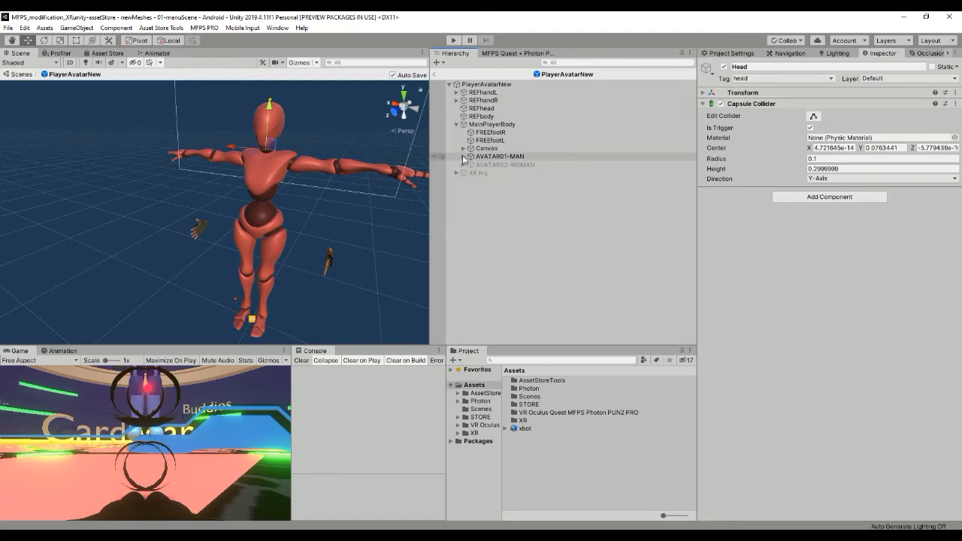
- Assign the bodyCollider tag to all AVATAR01-MAN bones from mixamorig:Hips through mixamorig:RightHand
left_click(462, 156, "alt")
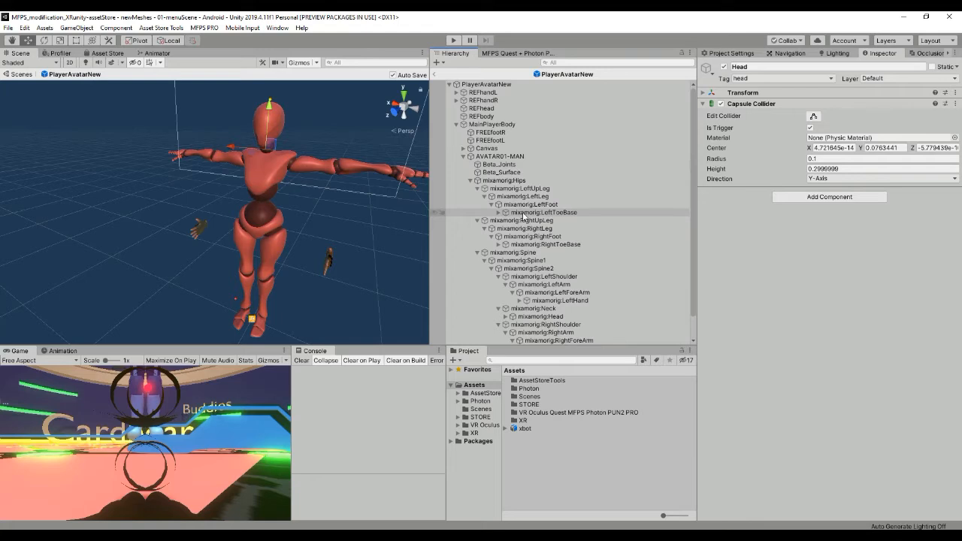
scroll(524, 215, "down", 1)
left_click(504, 156)
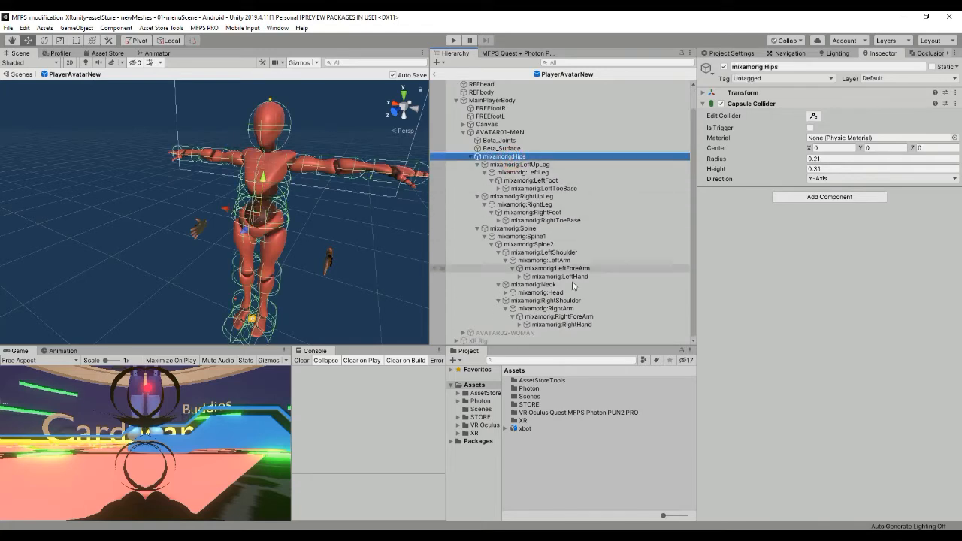
left_click(576, 324, "shift")
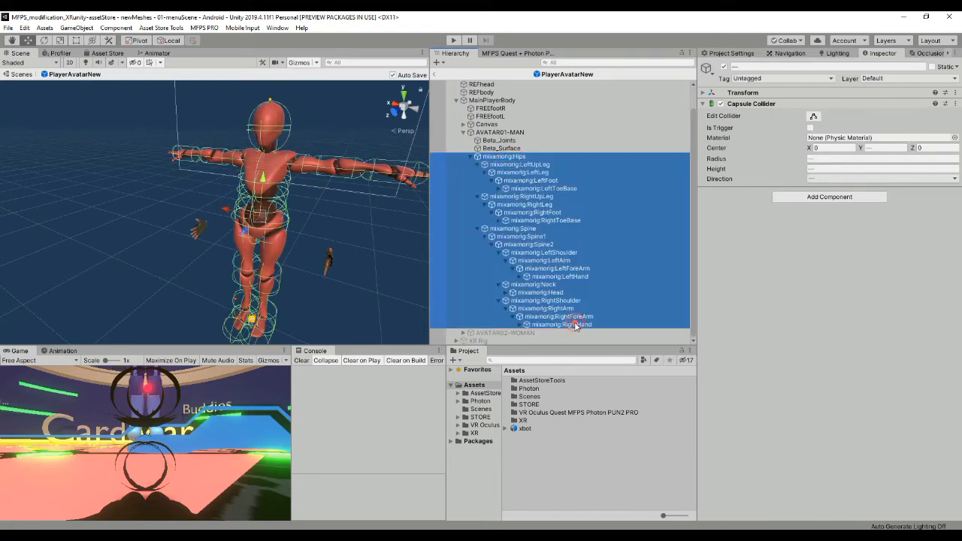
left_click(772, 79)
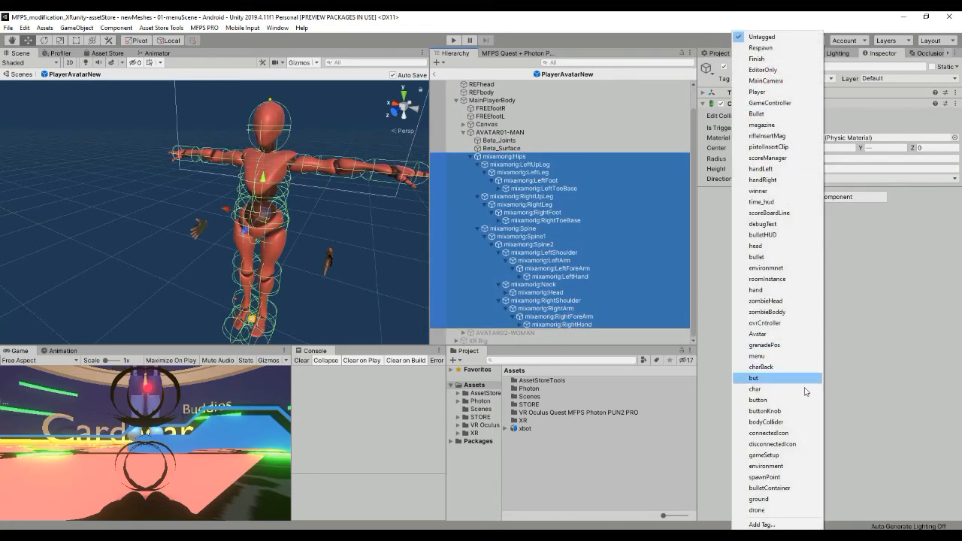
key("b")
key("b")
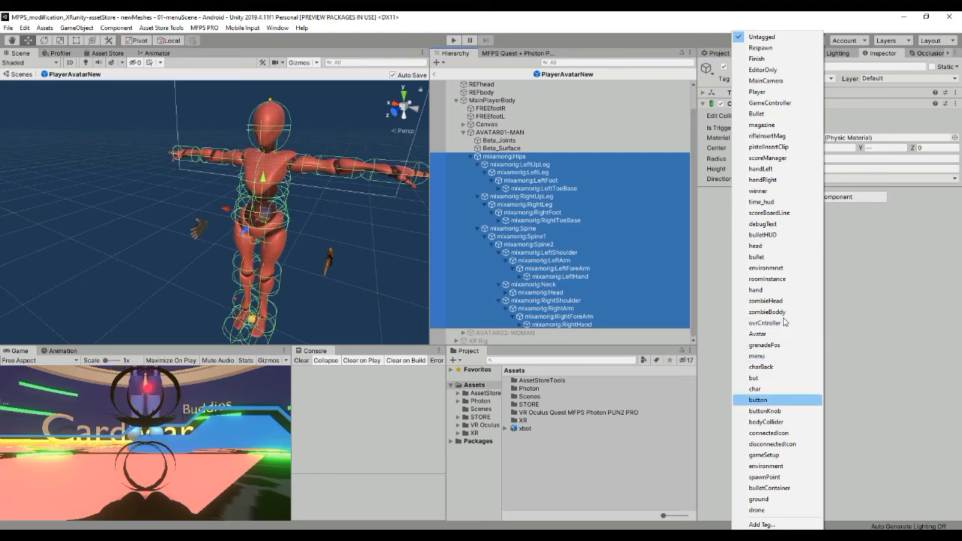
left_click(784, 421)
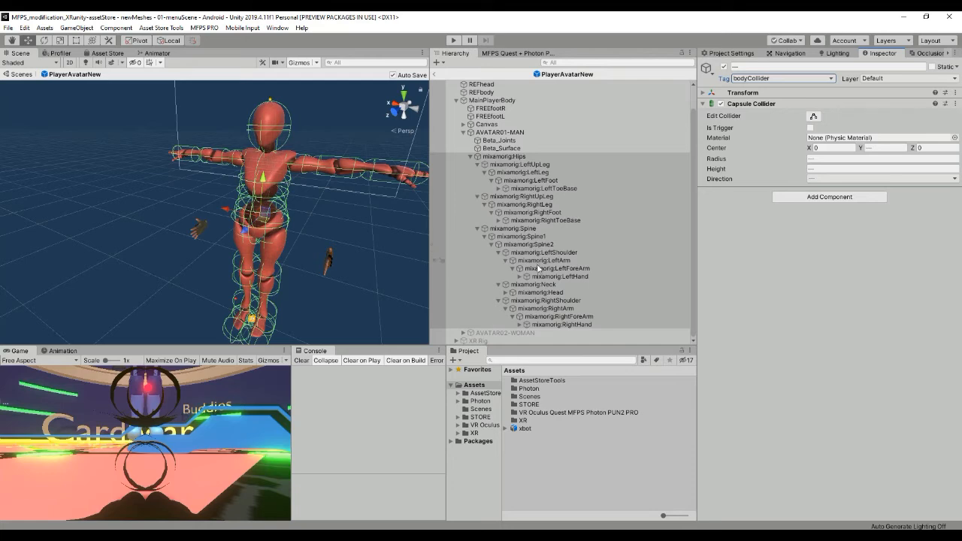
- Change the tag of the mixamorig:Head bone to head
left_click(546, 293)
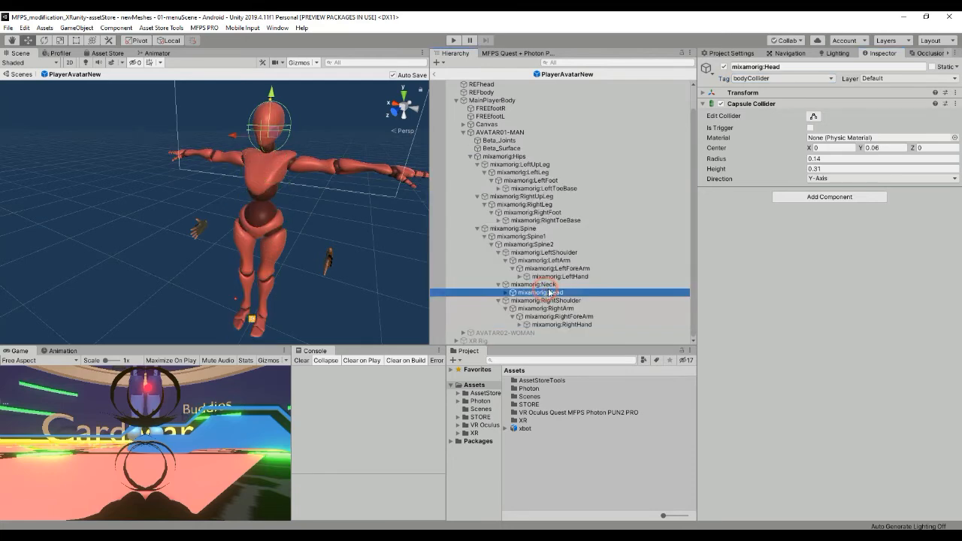
left_click(774, 87)
left_click(773, 78)
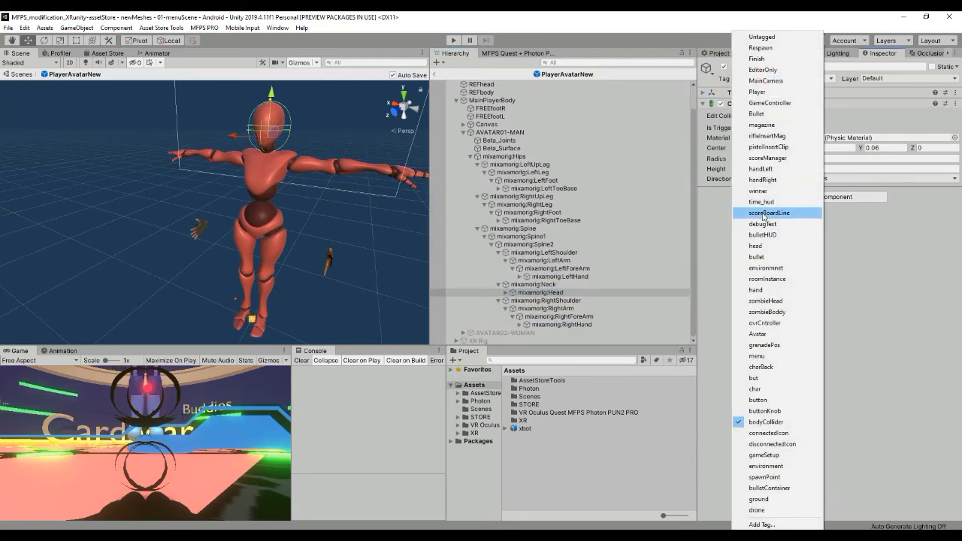
left_click(761, 244)
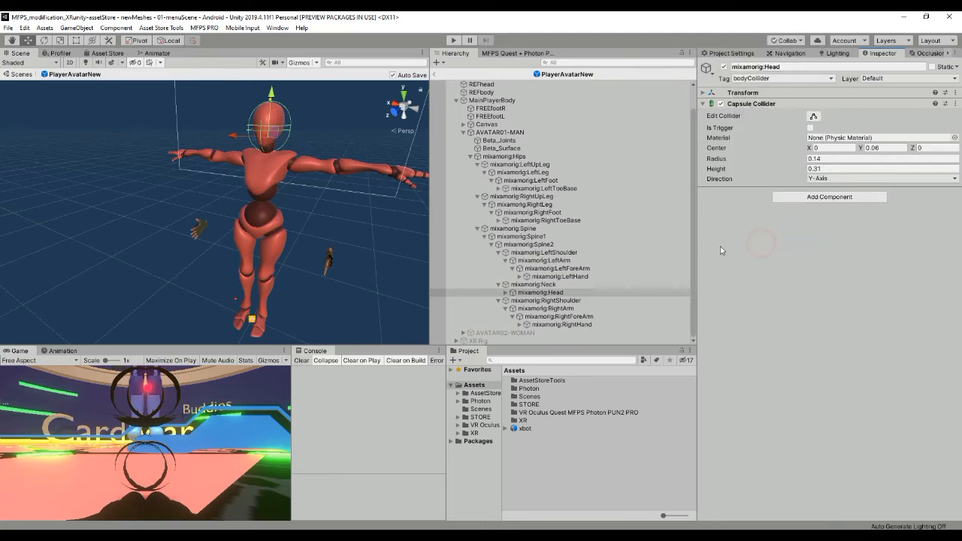
- Assign xbotAvatar from the xbot model as the Avatar of the Animator on AVATAR01-MAN
left_click(470, 156)
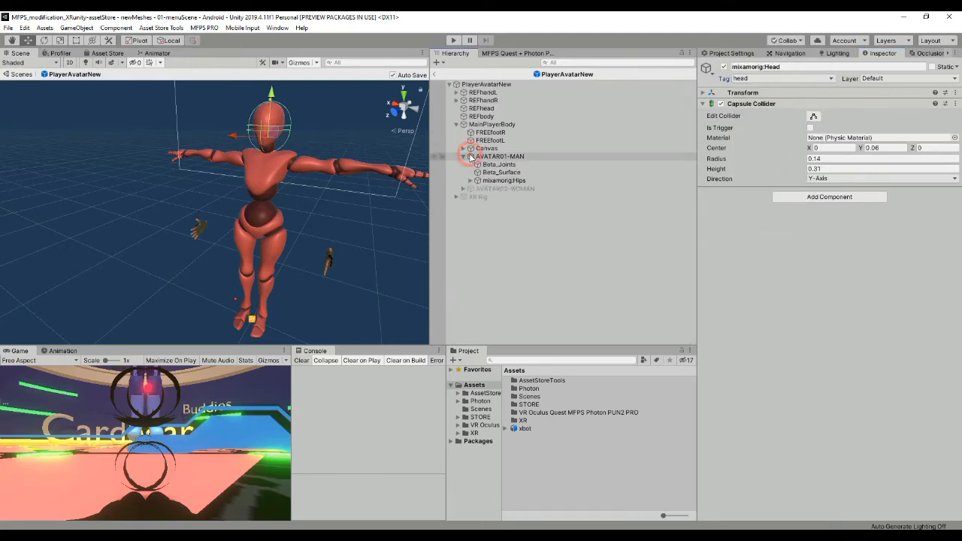
left_click(528, 157)
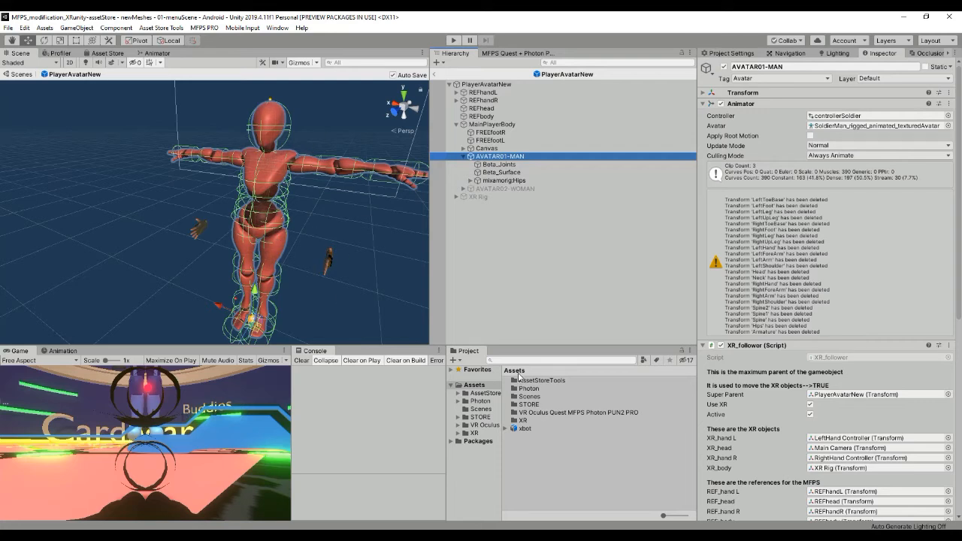
left_click(505, 429)
left_click_drag(547, 506, 845, 126)
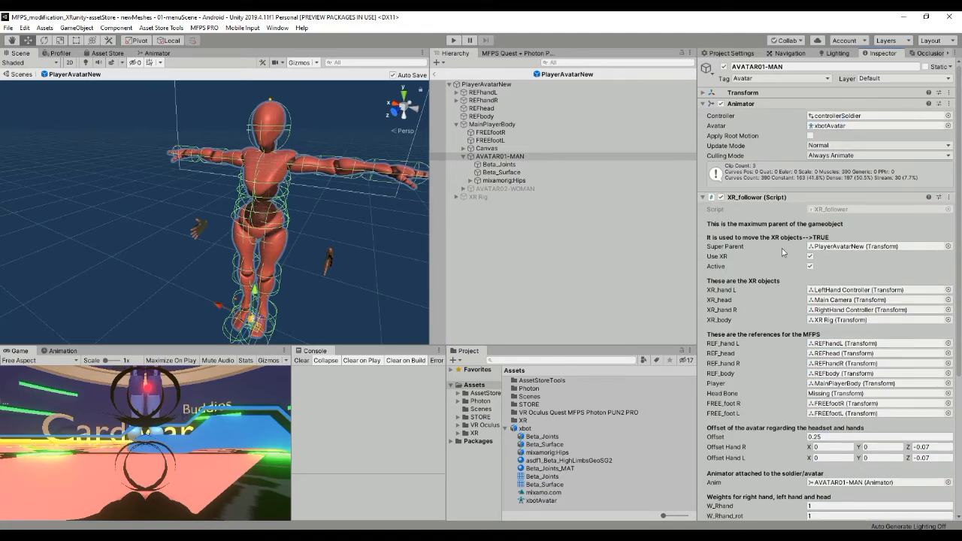
- Set the missing Head Bone reference in AVATAR01-MAN's XR_follower script to the mixamorig:Head bone
scroll(769, 278, "down", 6)
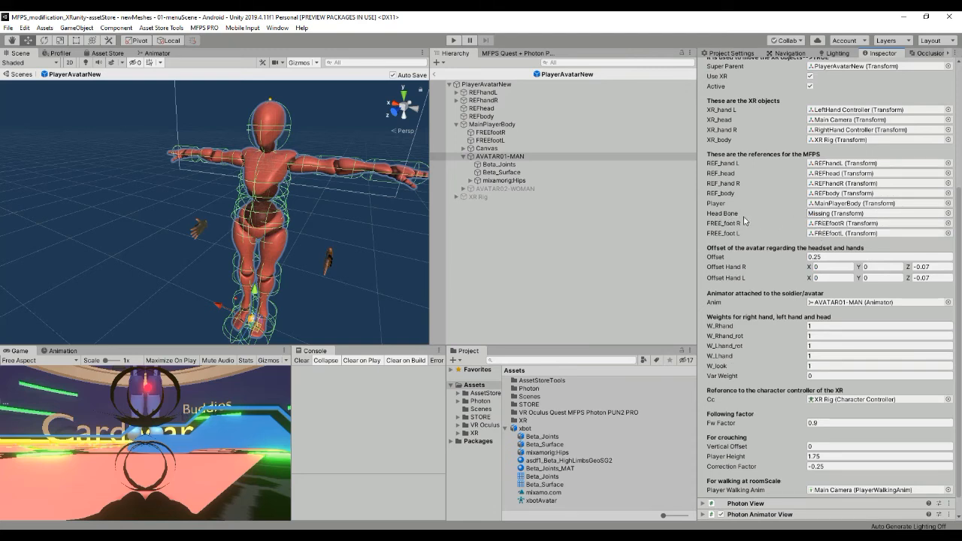
scroll(744, 221, "up", 3)
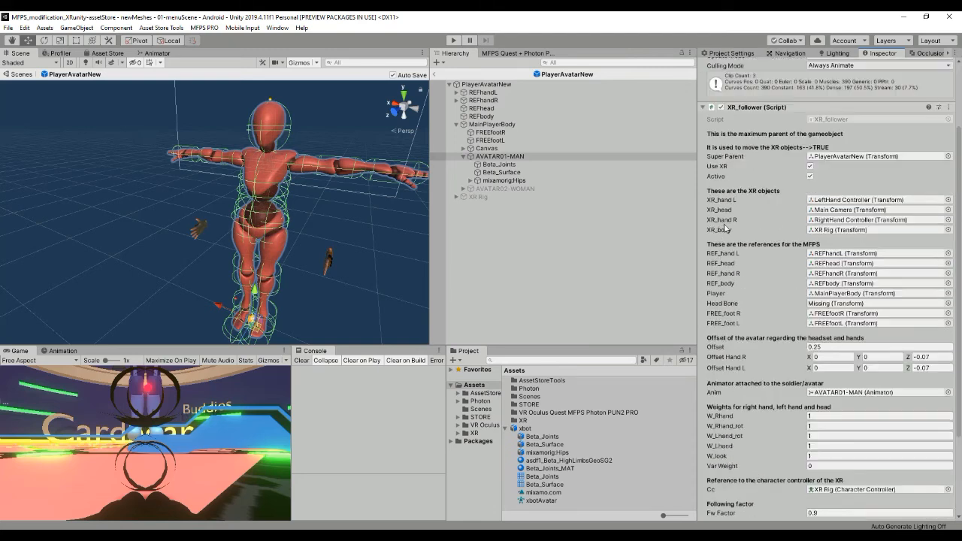
left_click(471, 180, "alt")
scroll(571, 277, "down", 1)
left_click_drag(556, 292, 815, 304)
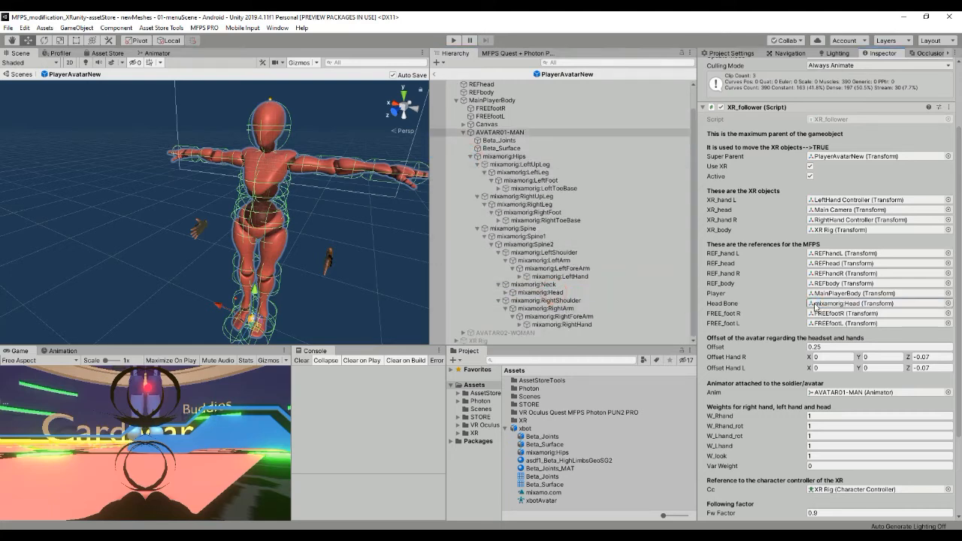
- Review the XR_follower settings, deactivate the AVATAR01-MAN object and collapse its mixamorig:Hips hierarchy
scroll(813, 312, "down", 4)
scroll(810, 322, "up", 7)
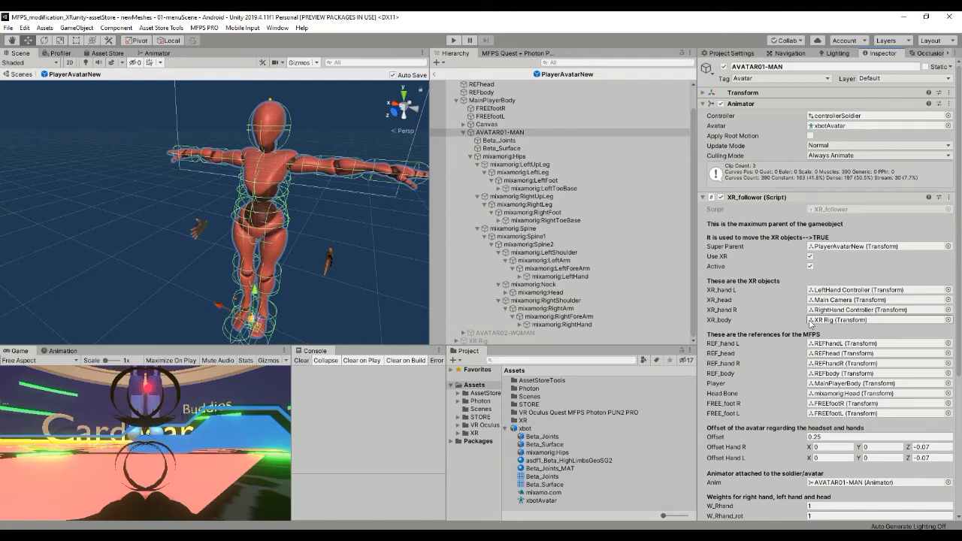
scroll(810, 323, "down", 7)
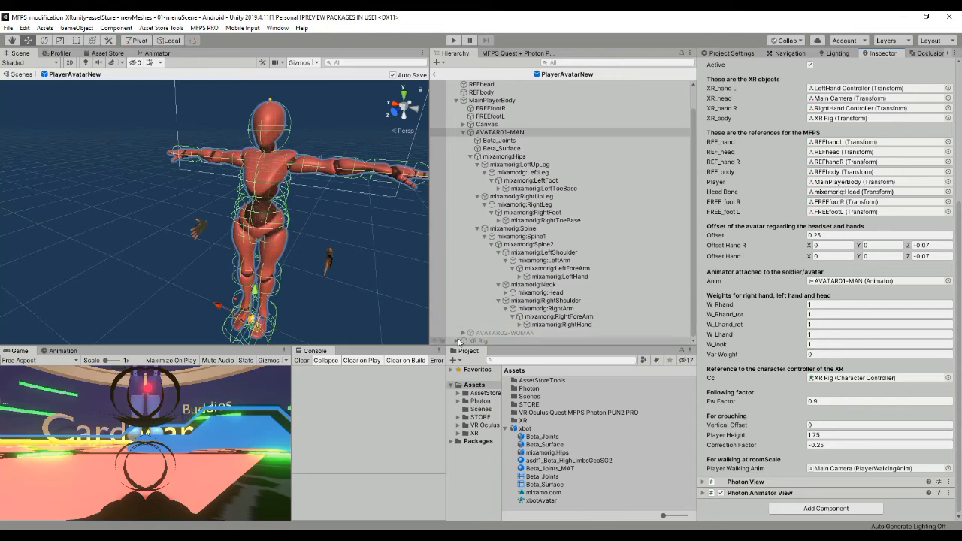
scroll(505, 272, "up", 1)
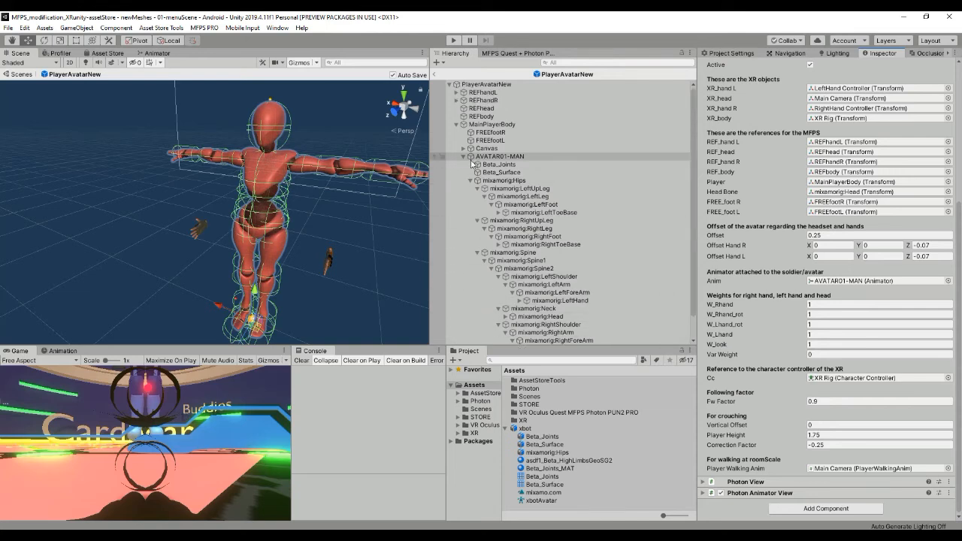
scroll(785, 356, "up", 4)
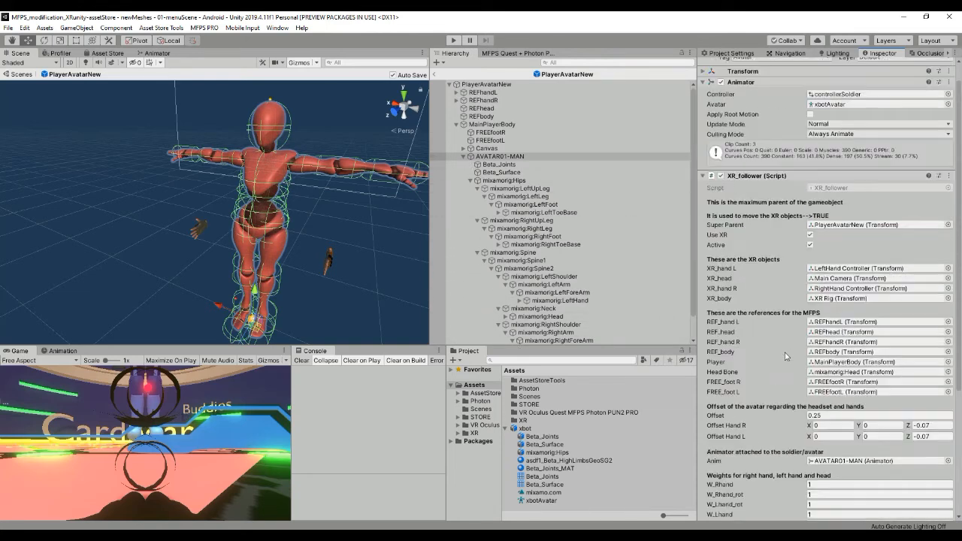
scroll(785, 356, "up", 1)
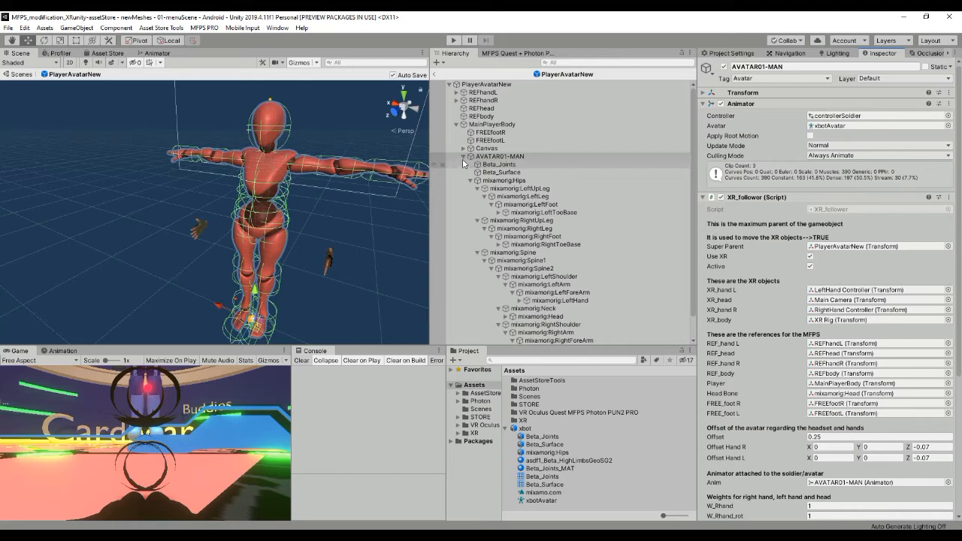
left_click(724, 66)
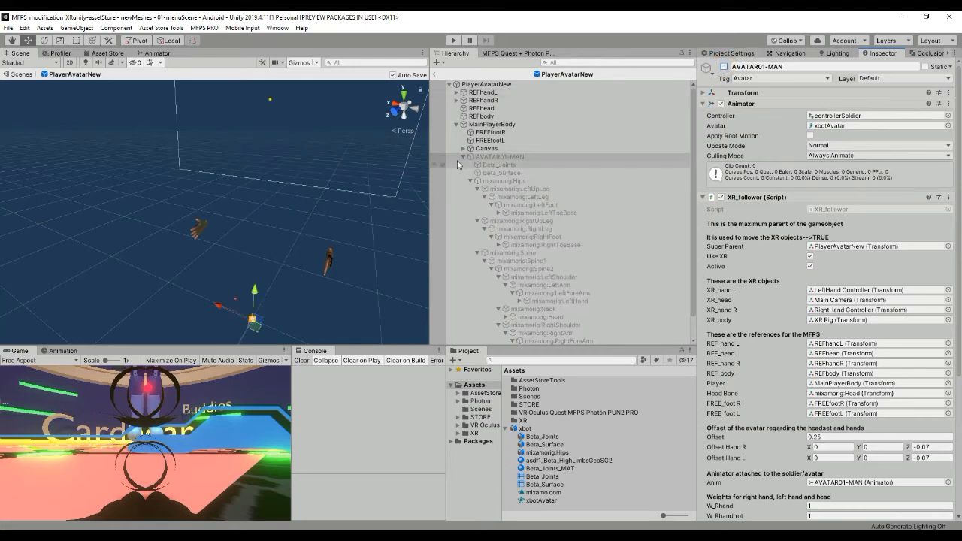
left_click(470, 181)
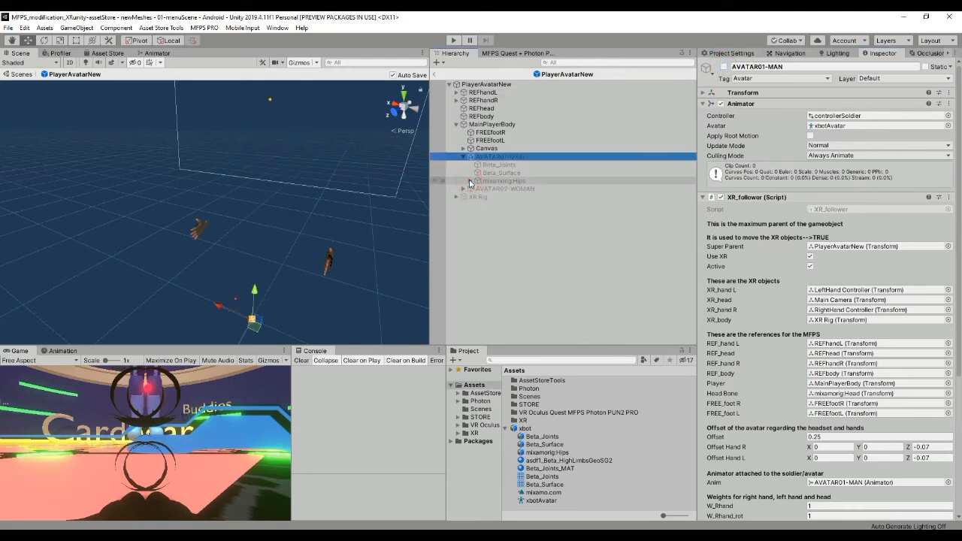
- Disable the Skinned Mesh Renderer on both Beta_Joints and Beta_Surface, and collapse AVATAR01-MAN
left_click(485, 84)
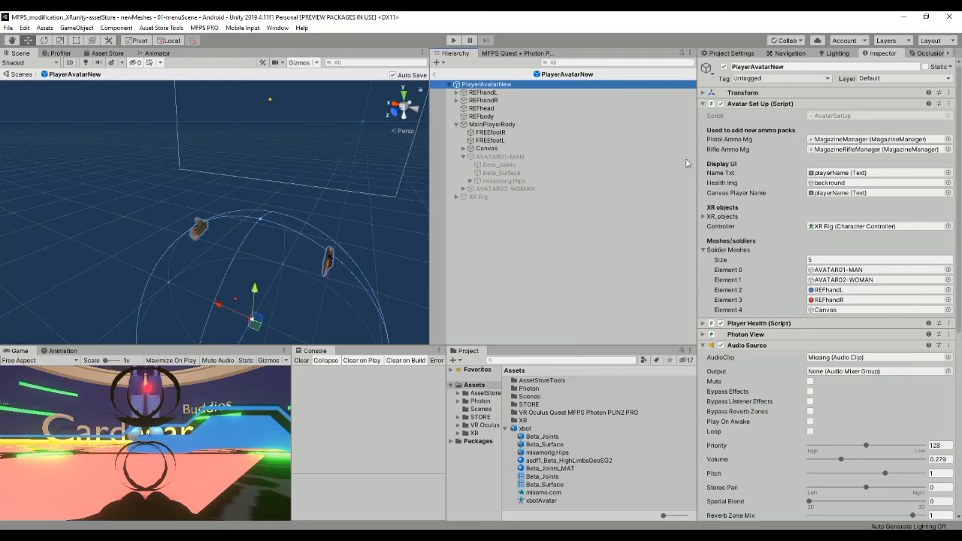
left_click(510, 166)
left_click(504, 172)
left_click(503, 165)
left_click(509, 171, "shift")
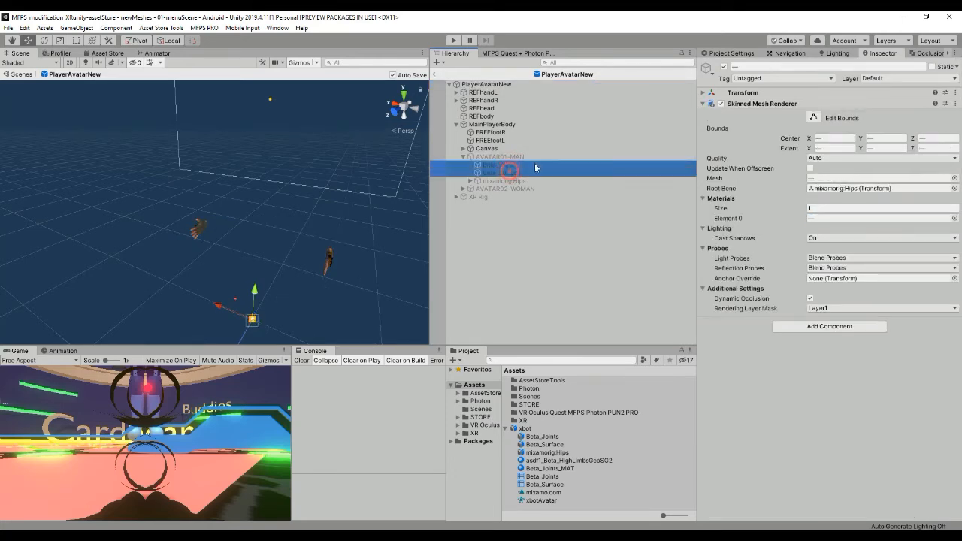
left_click(720, 104)
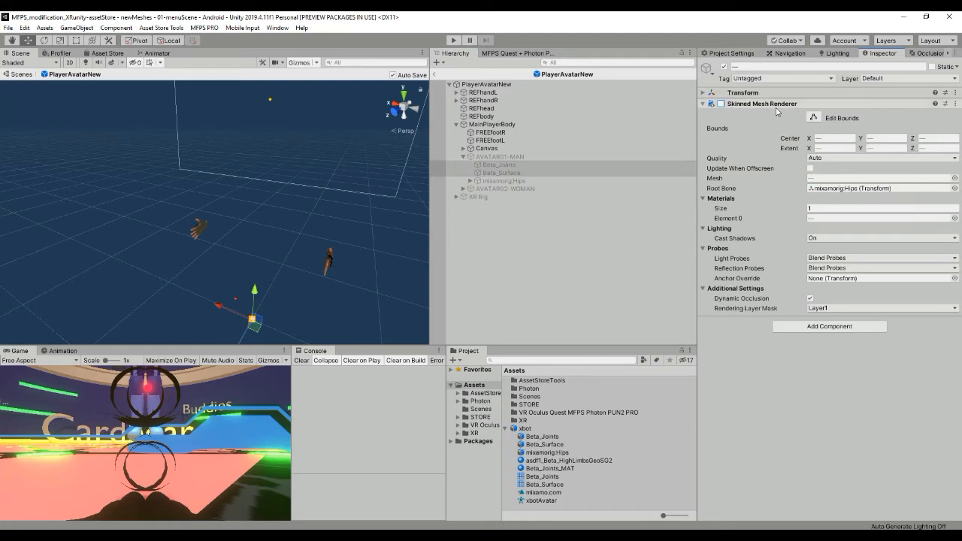
left_click(515, 165)
left_click(518, 174, "shift")
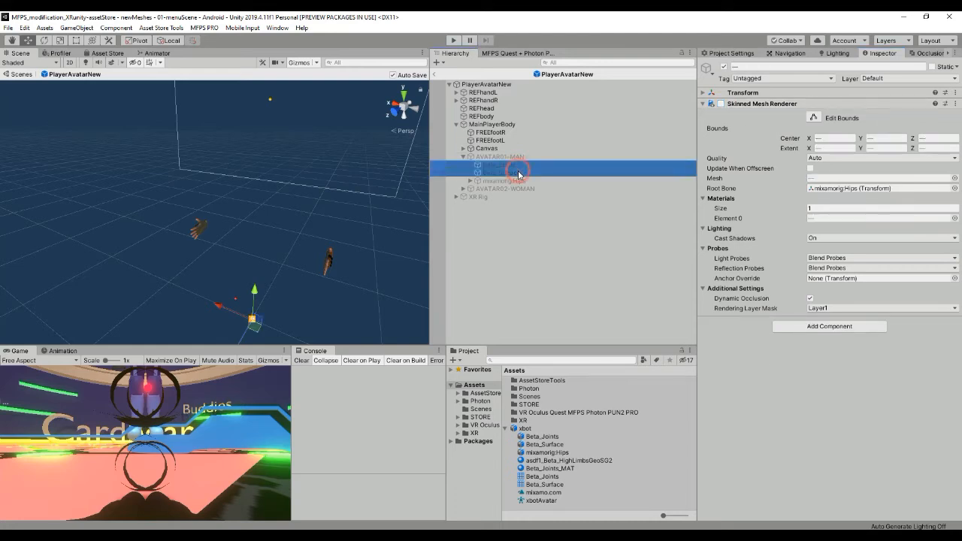
left_click(462, 155)
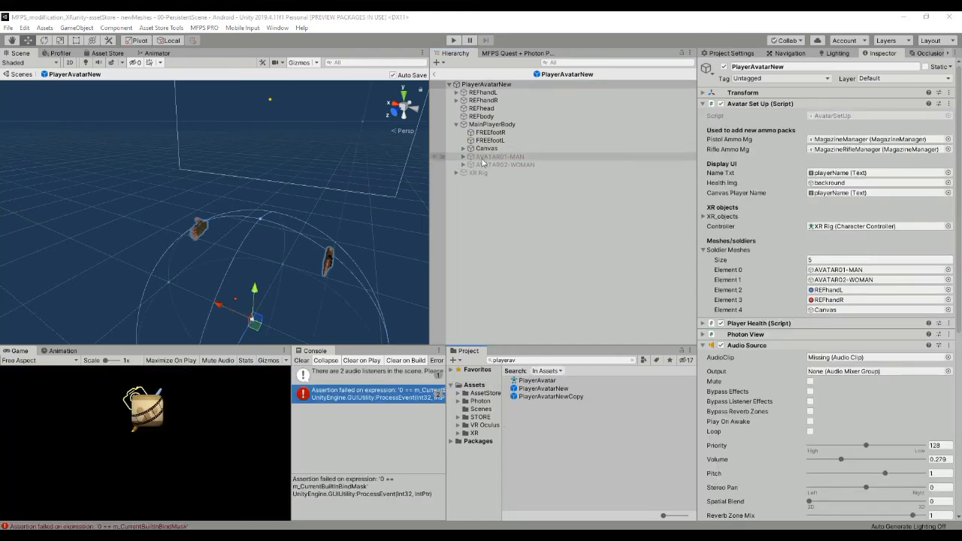
- Fully expand the bone hierarchy of AVATAR01-MAN under mixamorig:Hips and reactivate the AVATAR01-MAN object
left_click(463, 156)
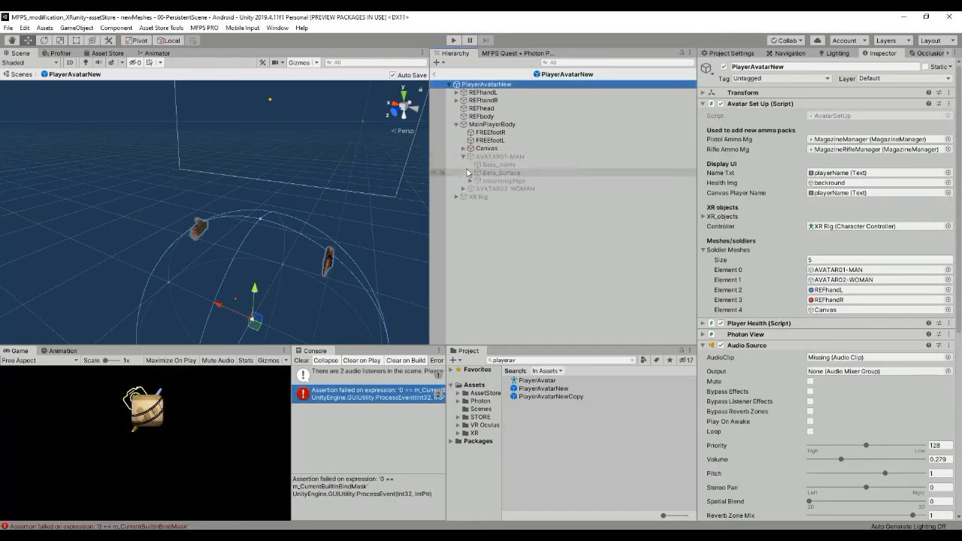
left_click(470, 181)
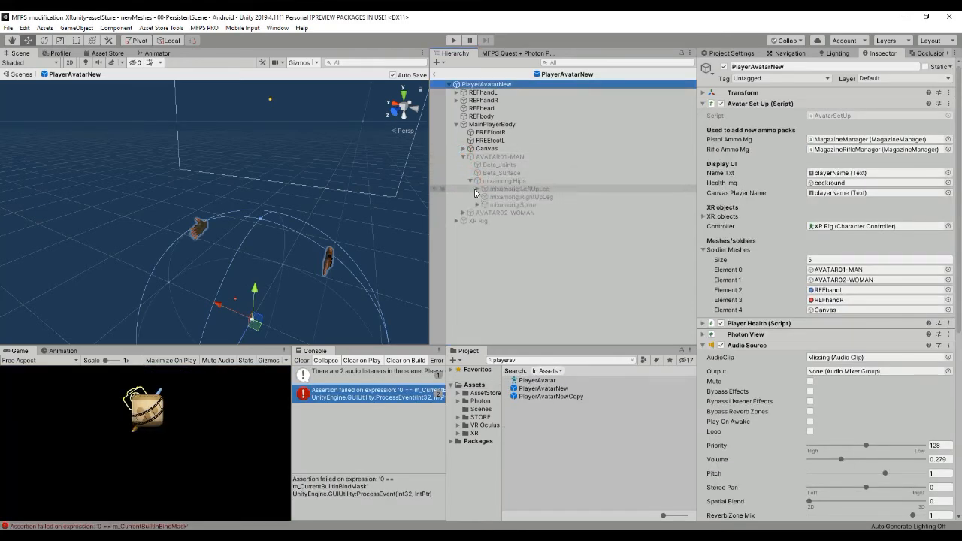
left_click(470, 181)
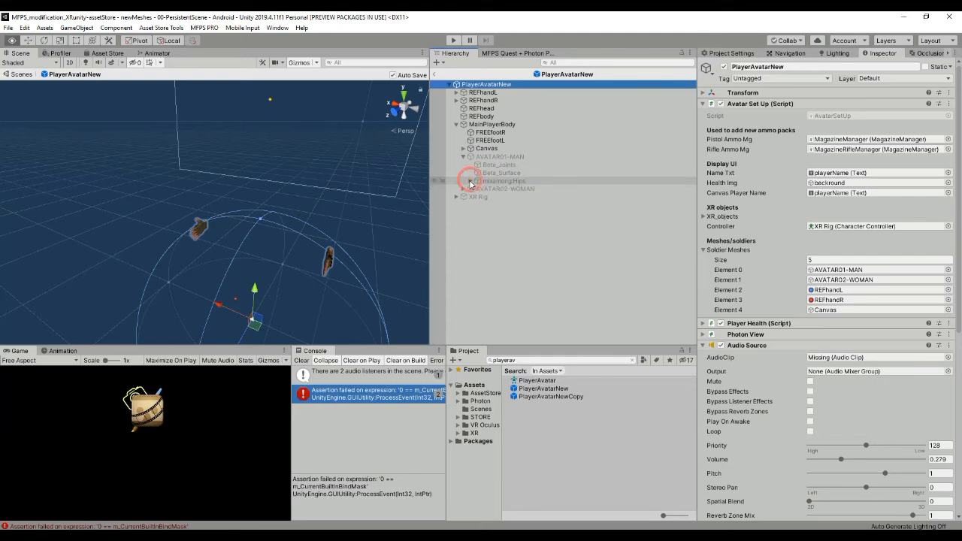
left_click(469, 182, "alt")
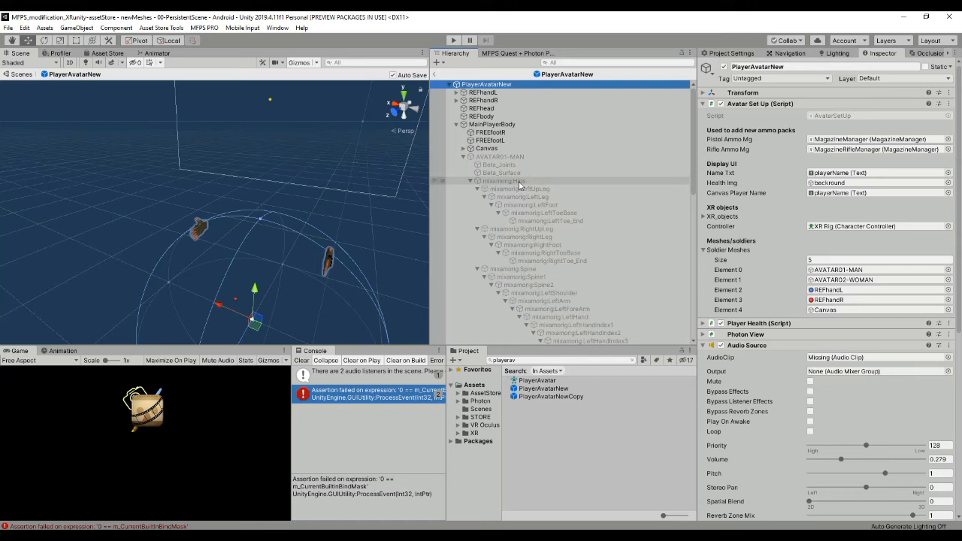
left_click(516, 148)
left_click(515, 156)
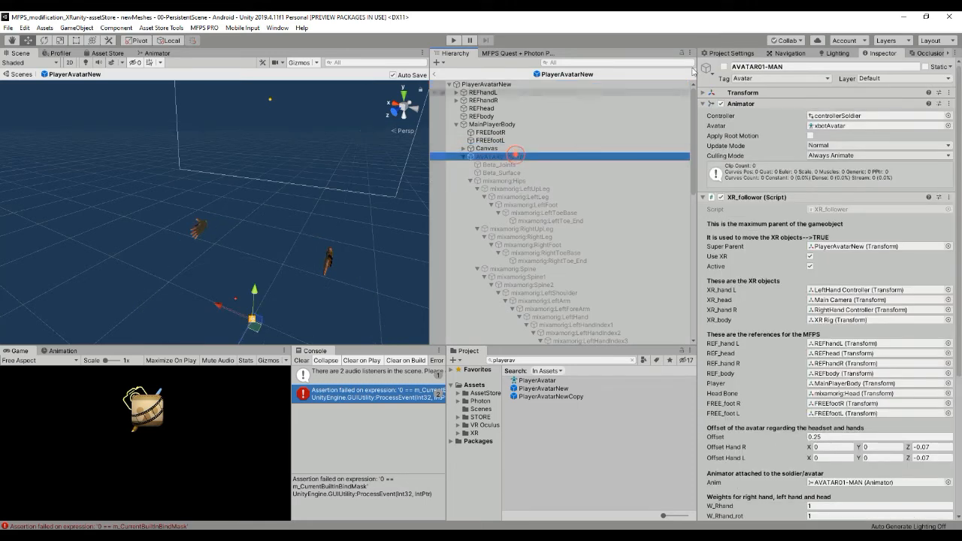
left_click(723, 67)
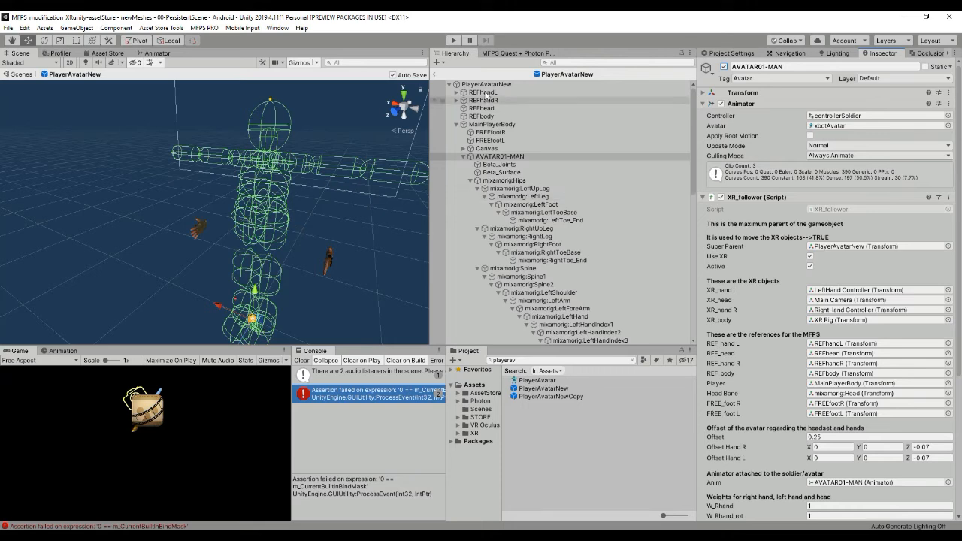
- Collapse the child bones of both ToeBase bones, both hands and the head under mixamorig:Hips
left_click(561, 64)
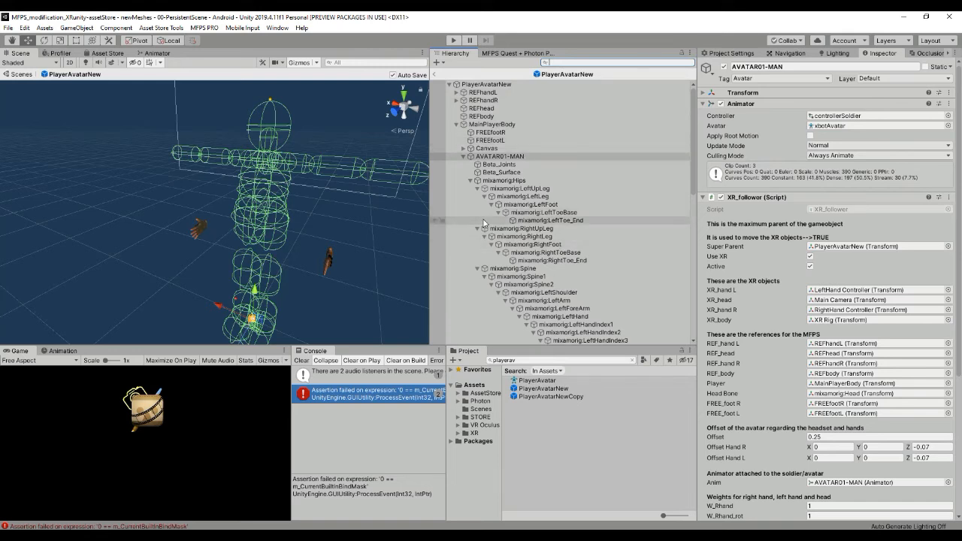
left_click(526, 181)
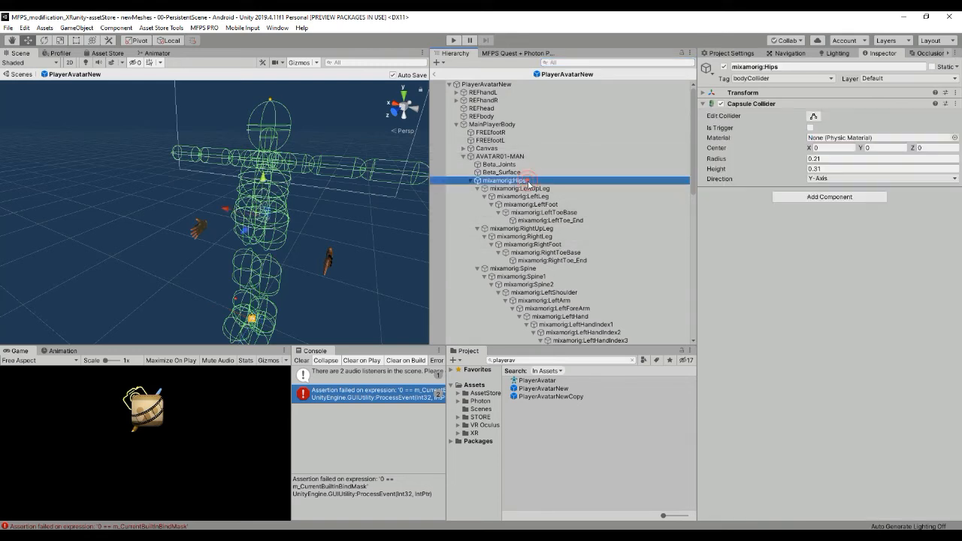
left_click(497, 214)
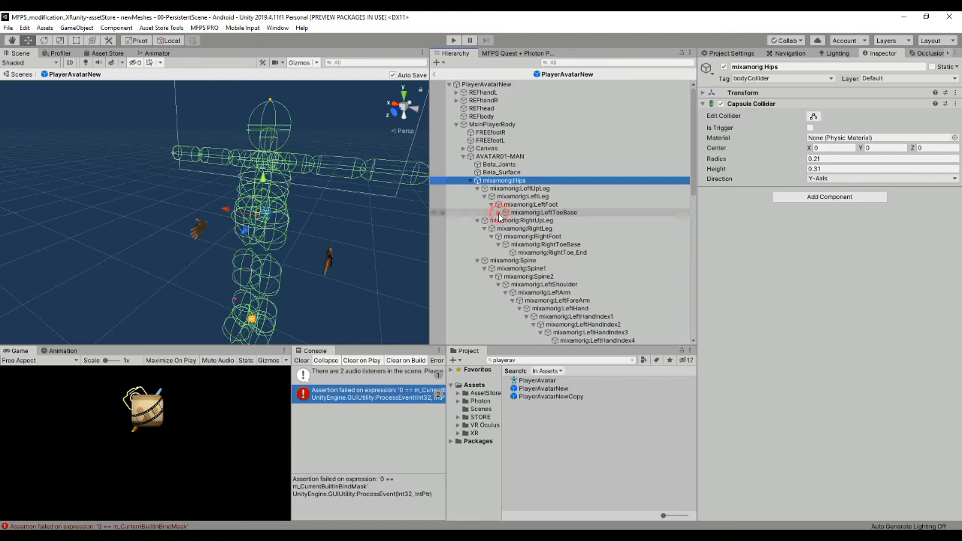
left_click(498, 245)
scroll(499, 233, "down", 2)
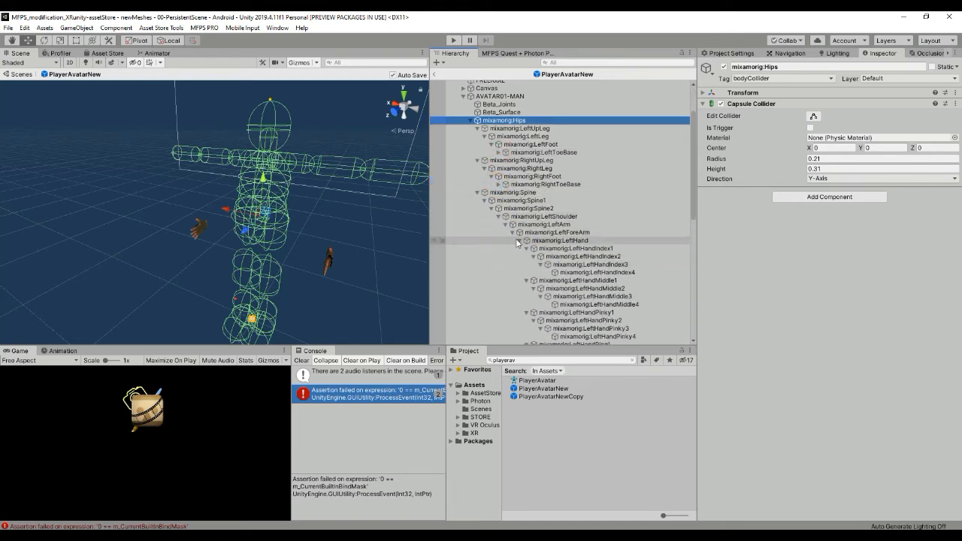
left_click(517, 240)
scroll(519, 264, "down", 2)
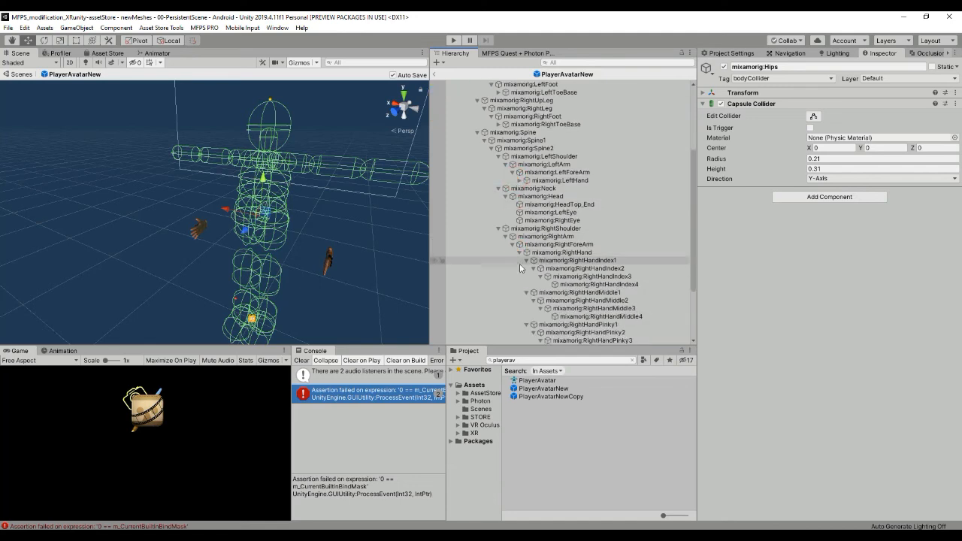
left_click(504, 196)
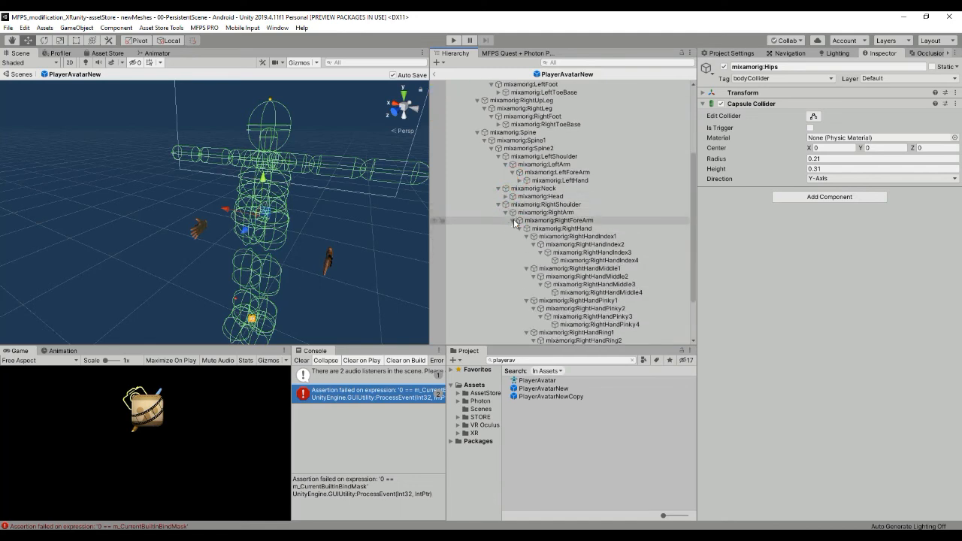
left_click(518, 229)
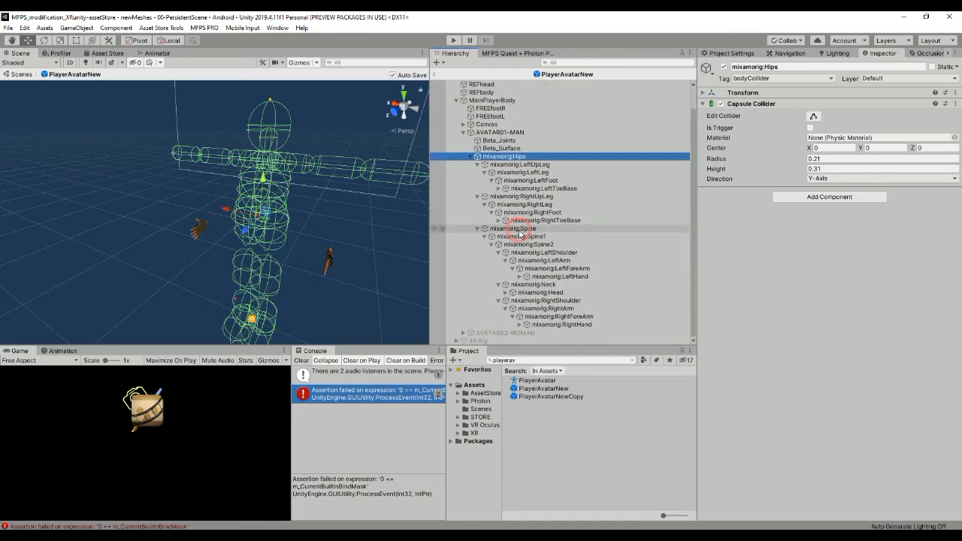
- Enable Is Trigger on the capsule colliders of all bones from mixamorig:Hips through mixamorig:RightHand
left_click(568, 324)
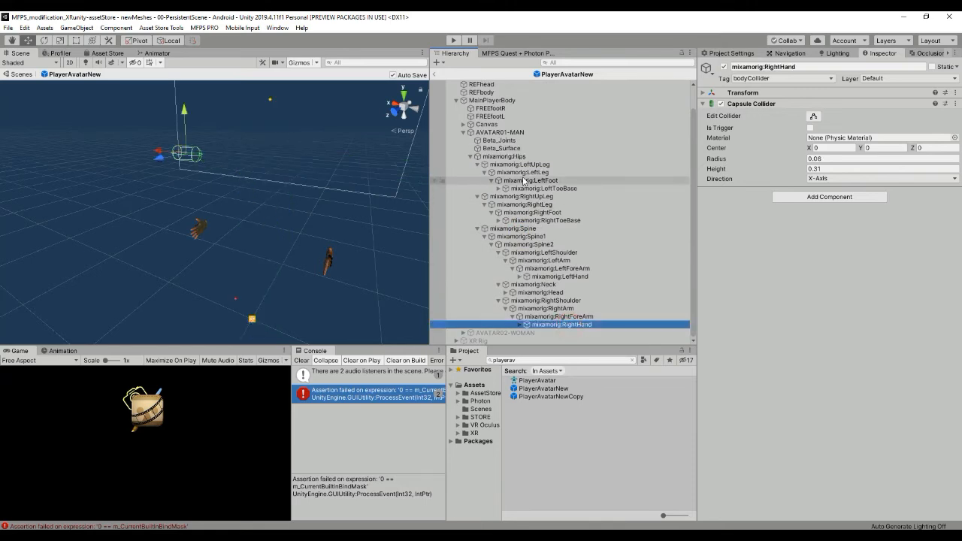
left_click(516, 159, "shift")
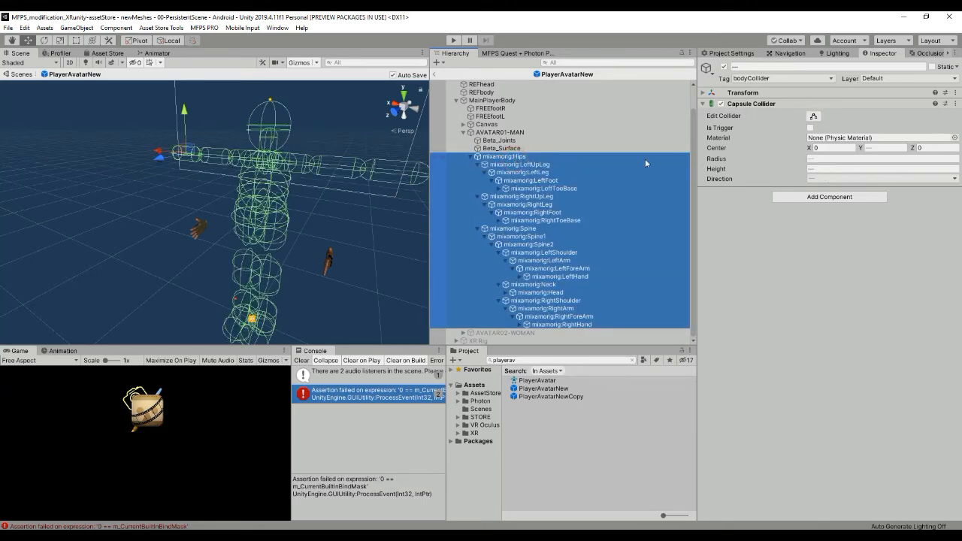
left_click(810, 127)
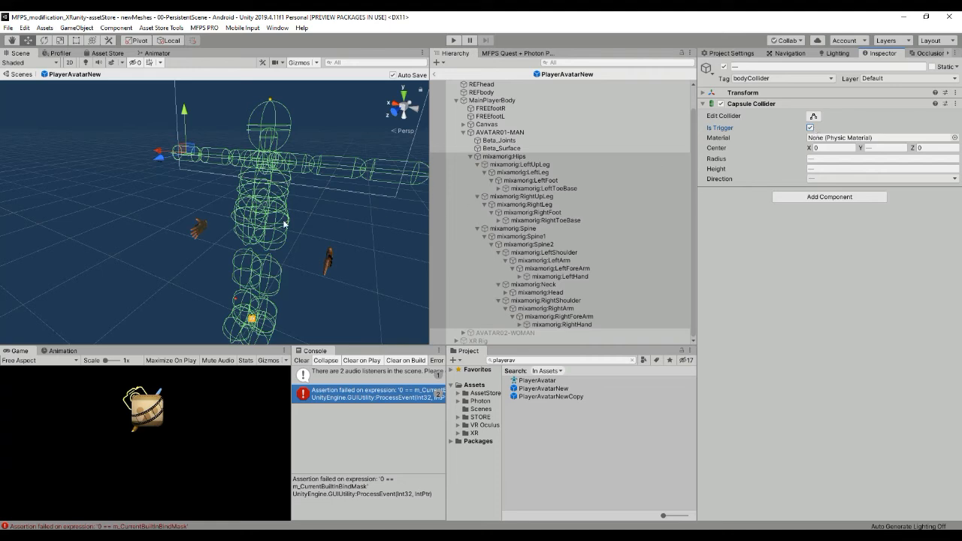
- Deactivate the AVATAR01-MAN object and collapse its hierarchy
left_click(499, 141)
left_click(497, 132)
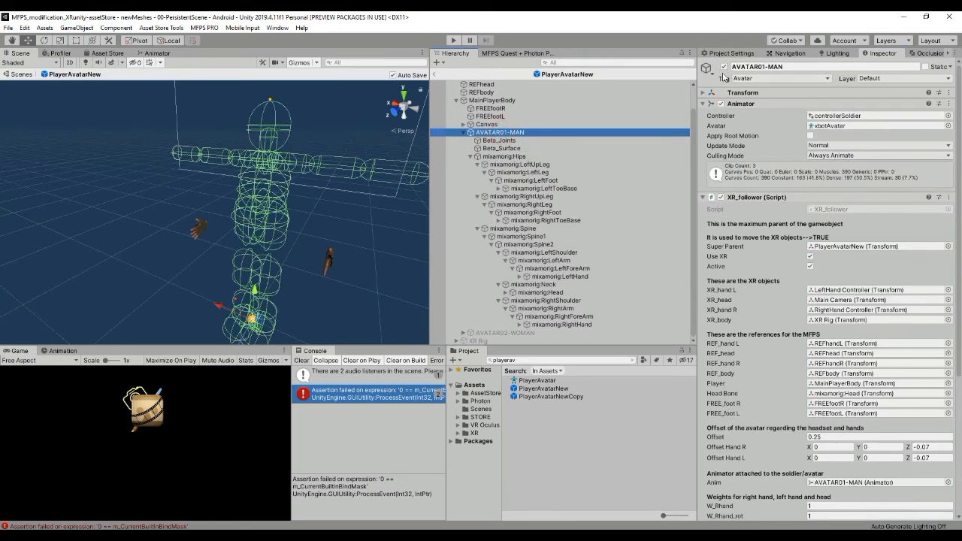
left_click(724, 66)
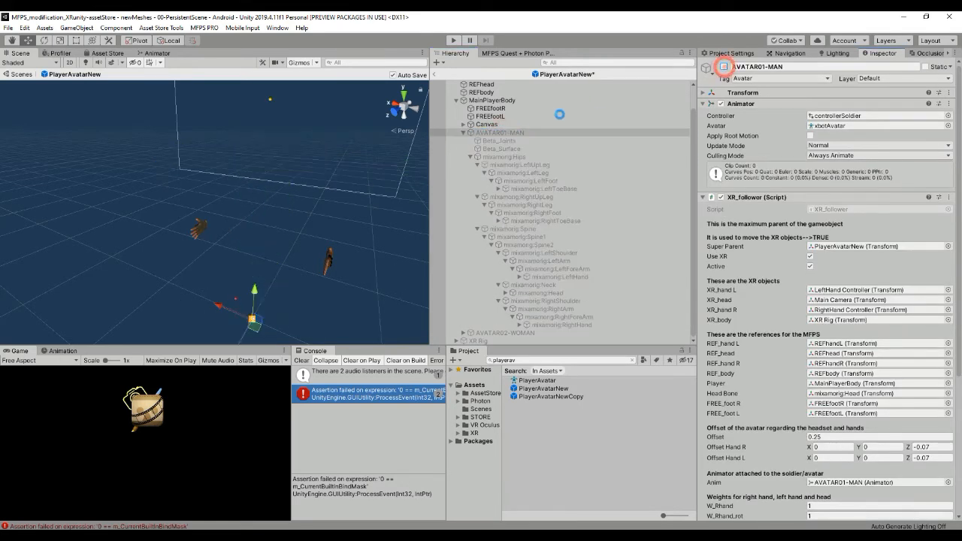
left_click(463, 133)
- Review the Avatar Set Up and Player Health script references on the PlayerAvatarNew root, including the soldier meshes and Anim elements
left_click(485, 83)
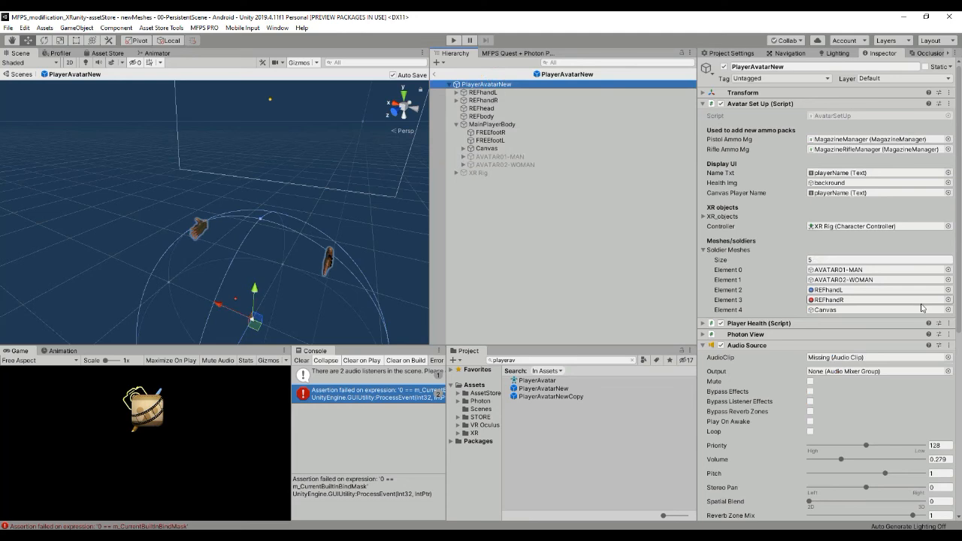
left_click(702, 324)
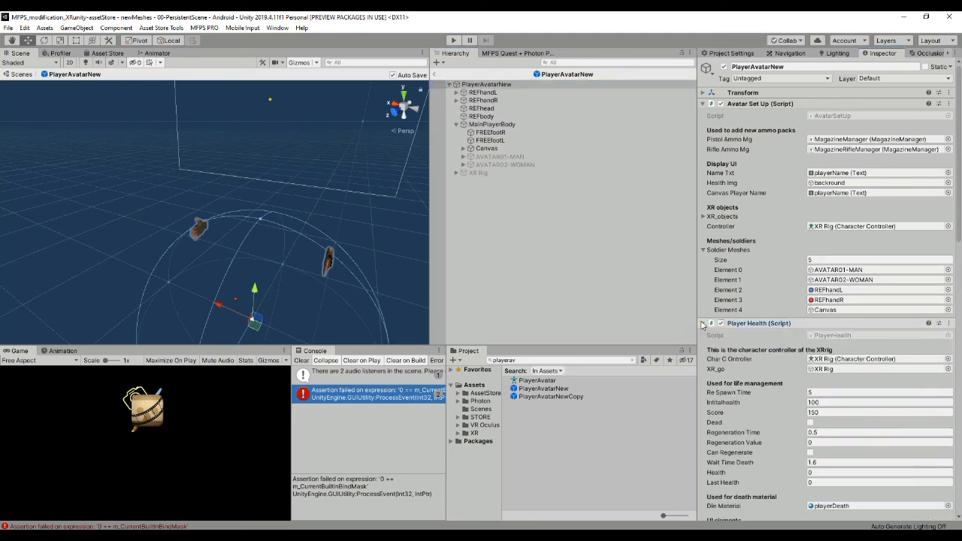
scroll(729, 334, "down", 6)
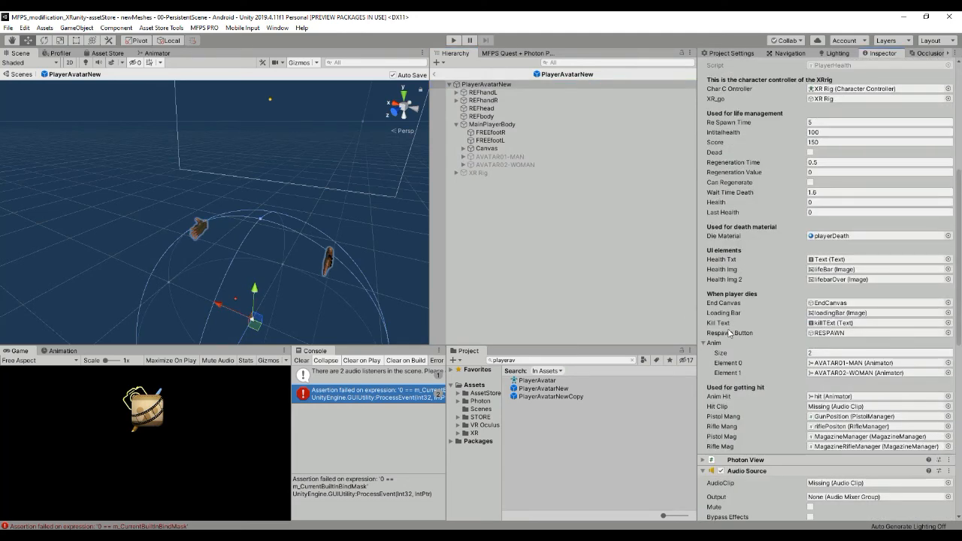
scroll(728, 334, "down", 10)
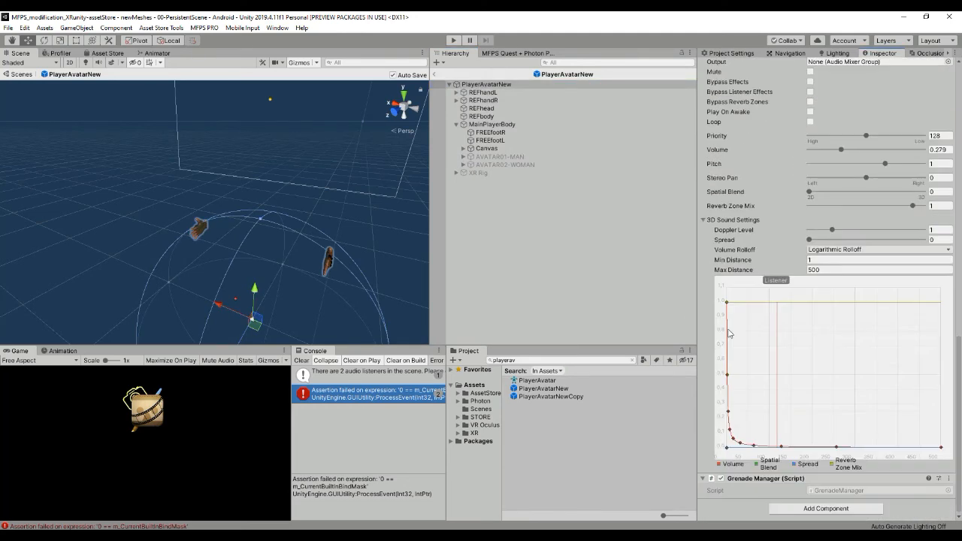
scroll(728, 333, "up", 15)
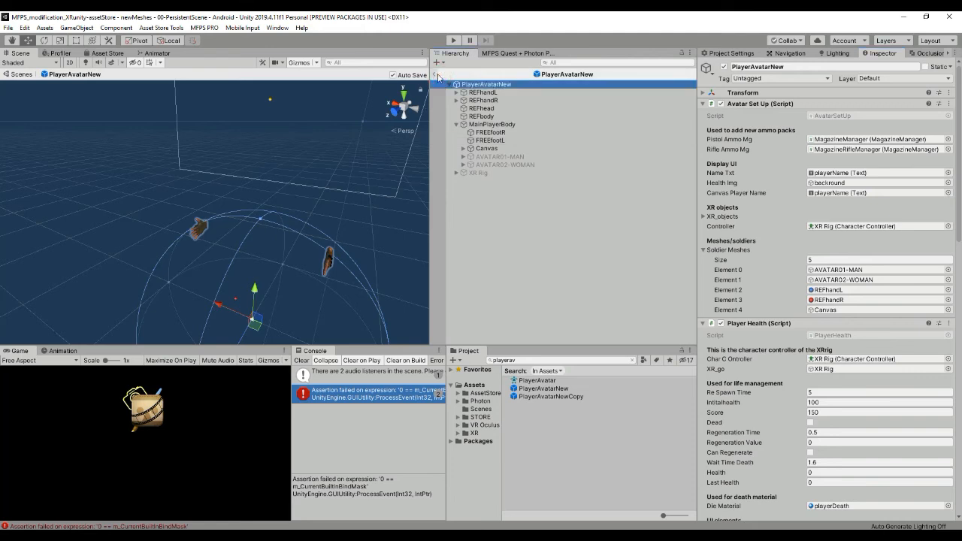
- Exit the prefab, run the game, and join a room manually through the LOBBY object under DontDestroyOnLoad
left_click(434, 74)
left_click(452, 40)
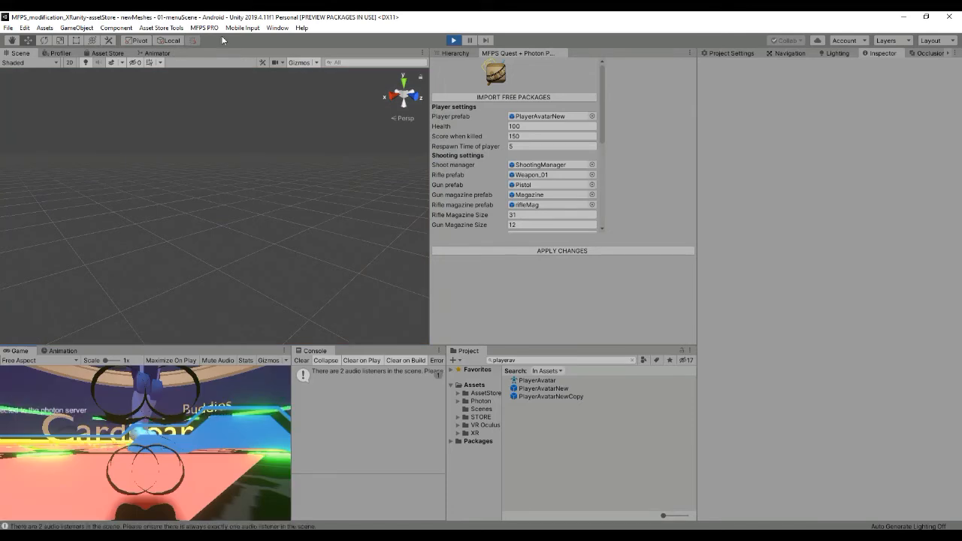
left_click(458, 53)
left_click(449, 112)
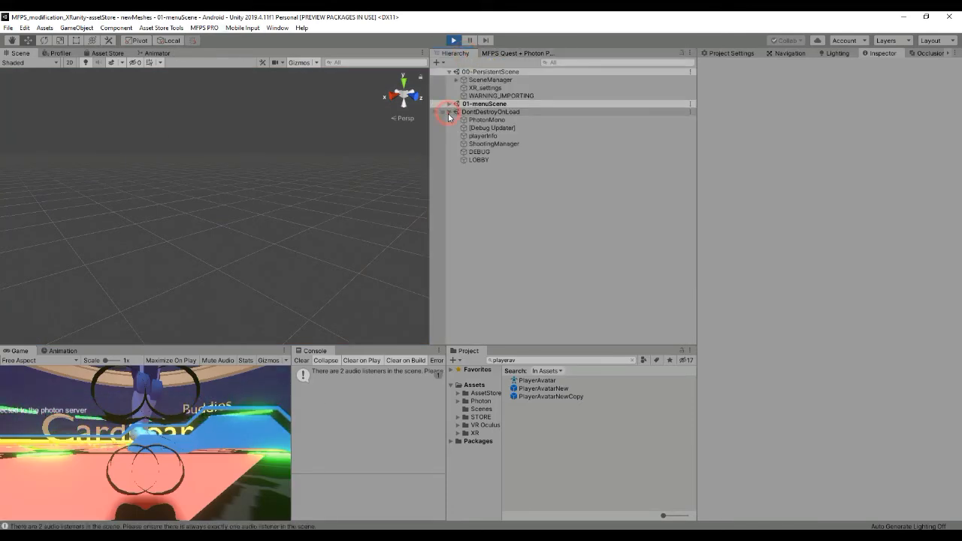
left_click(488, 159)
left_click(832, 301)
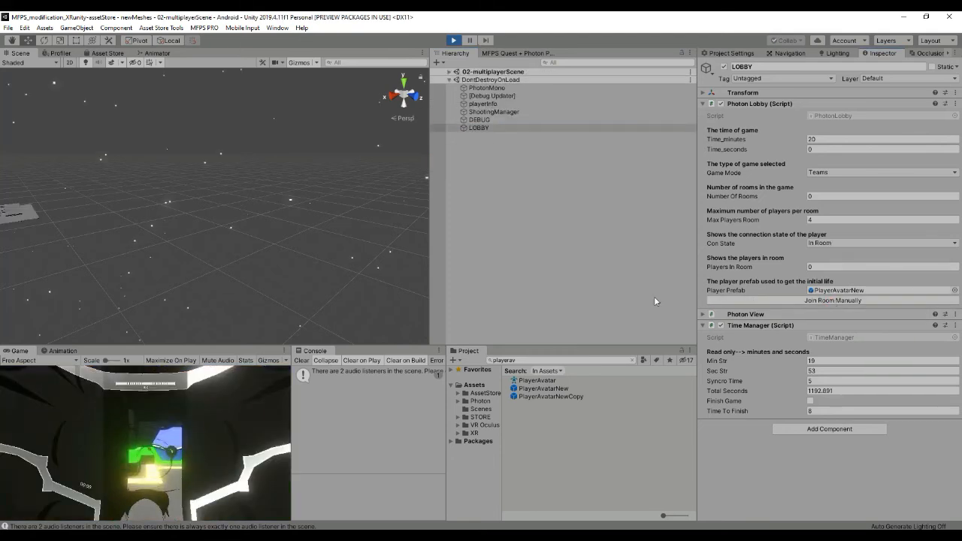
- Locate PlayerAvatarNew(Clone) in 02-multiplayerScene and examine its colliders up close in the scene
left_click(449, 72)
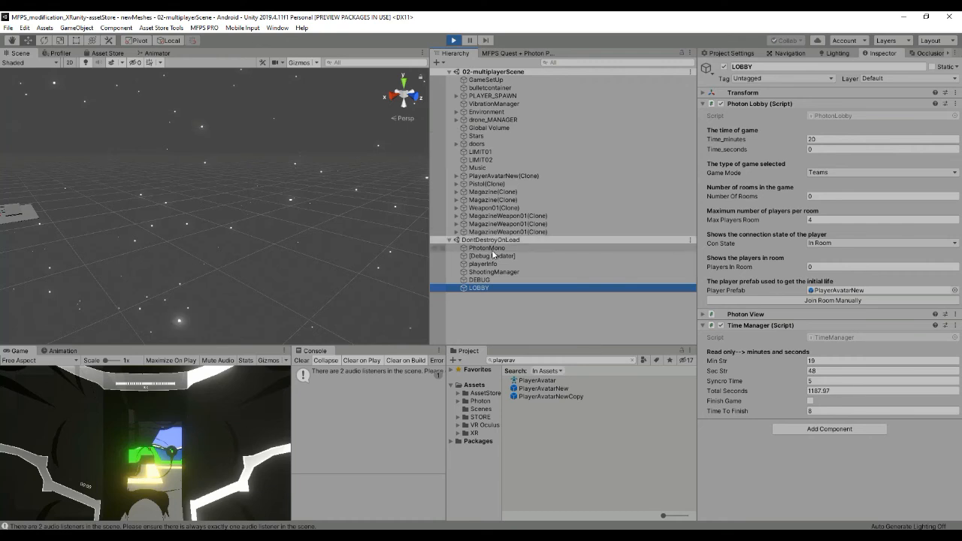
double_click(493, 175)
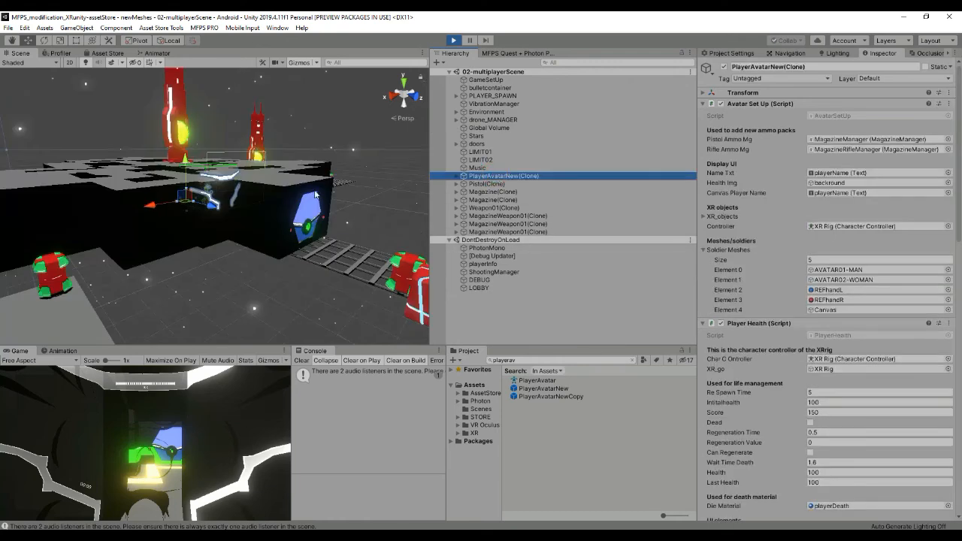
scroll(283, 198, "up", 6)
right_click_drag(265, 195, 158, 135)
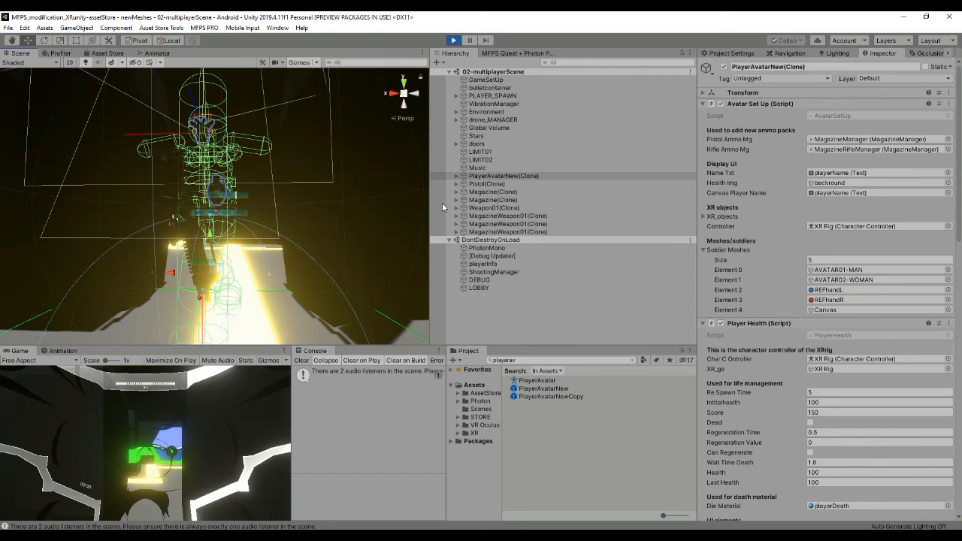
right_click_drag(301, 198, 301, 200)
mouse_move(304, 204)
middle_mouse_down()
mouse_move(329, 261)
mouse_move(352, 270)
middle_mouse_up()
- Enable the Skinned Mesh Renderer on Beta_Joints and Beta_Surface under AVATAR01-MAN of the spawned player
left_click(456, 176)
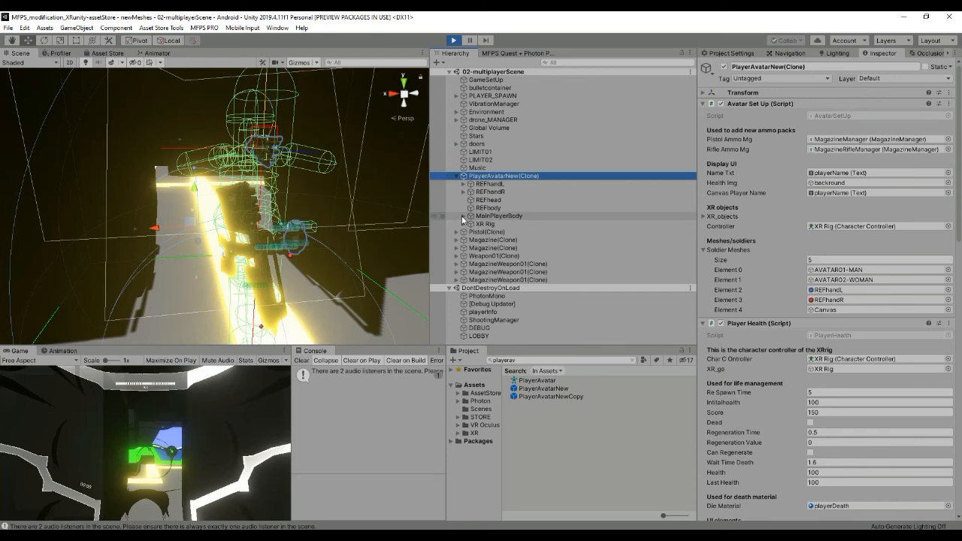
left_click(463, 216)
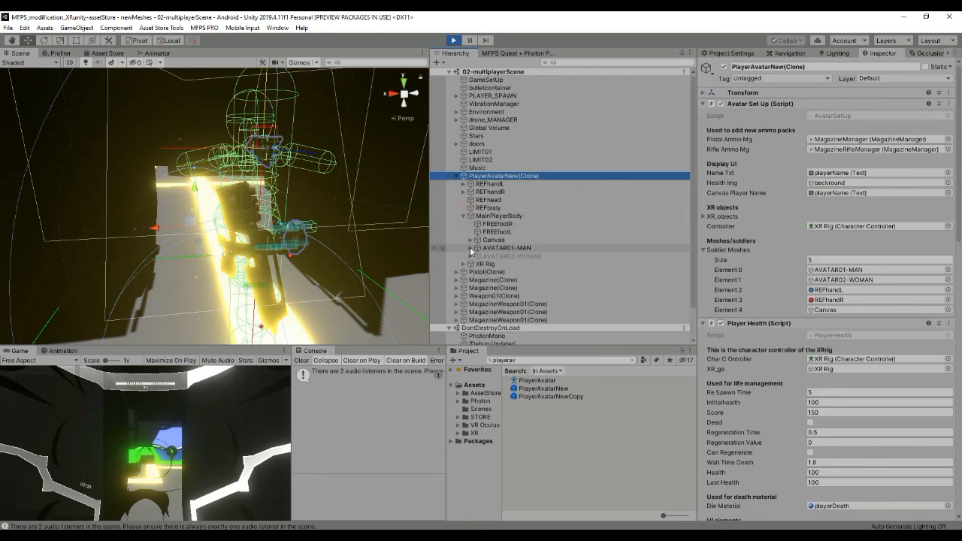
left_click(469, 247)
left_click(506, 256)
left_click(508, 264, "shift")
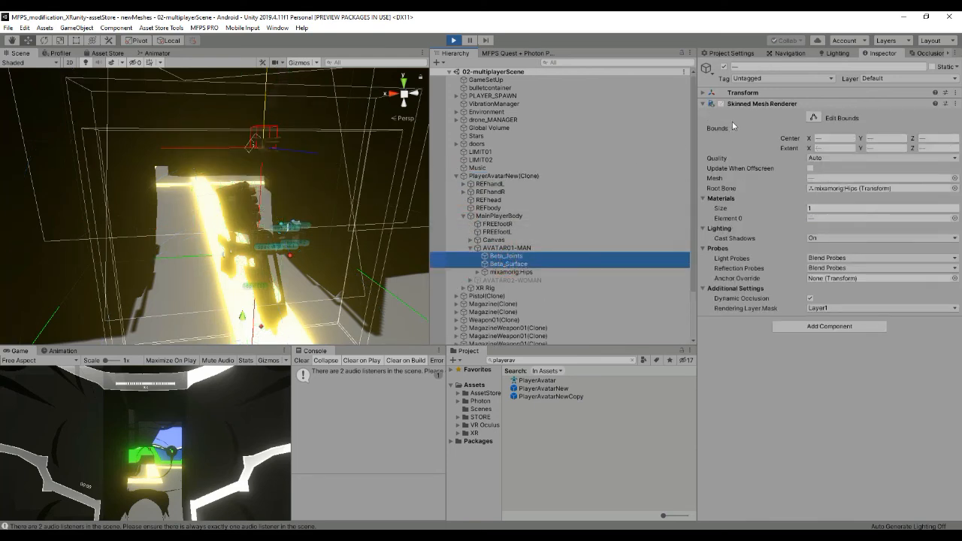
left_click(720, 104)
- Examine the spawned xbot avatar's body and arm pose from several angles
right_click_drag(387, 196, 335, 208)
scroll(335, 208, "up", 3)
middle_click_drag(362, 211, 335, 206)
right_click_drag(268, 206, 406, 216)
middle_click_drag(350, 198, 417, 211)
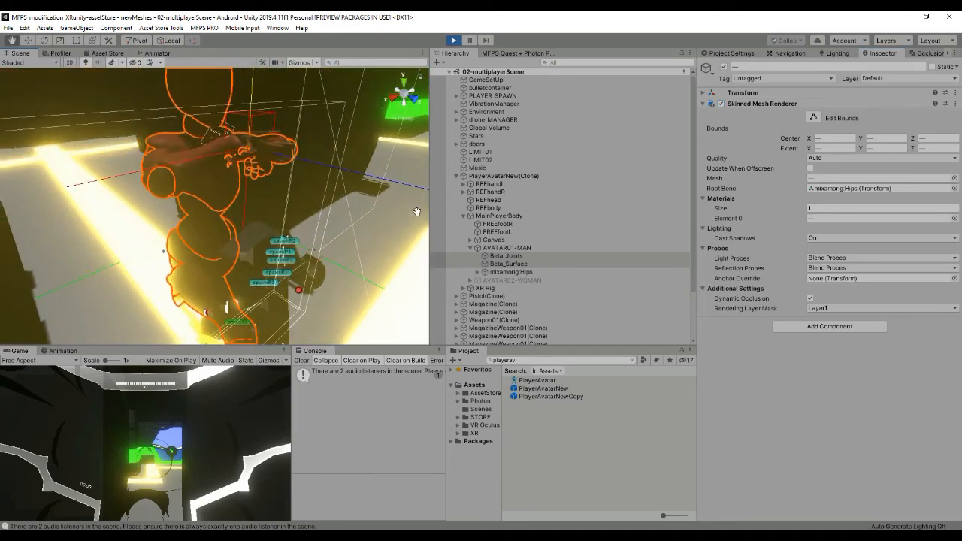
scroll(418, 215, "down", 4)
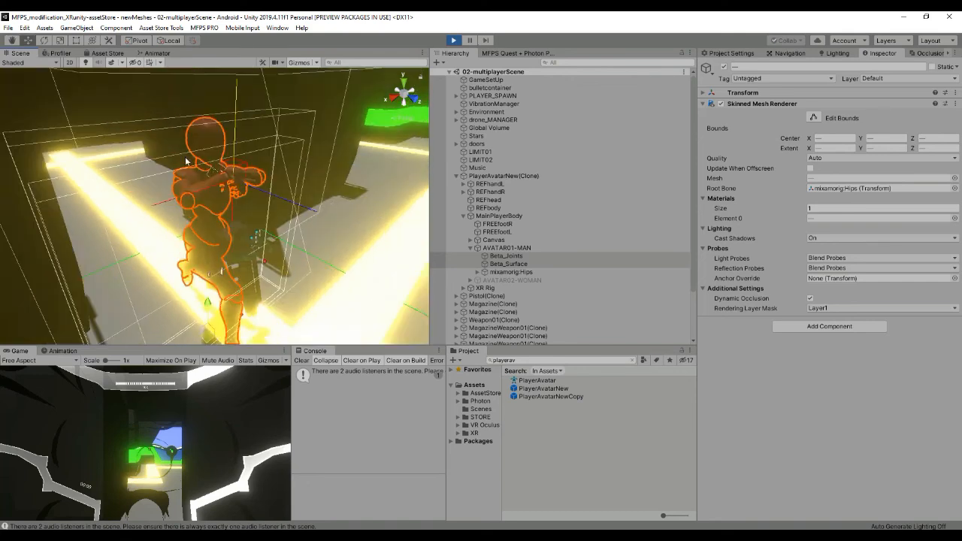
left_click(211, 461)
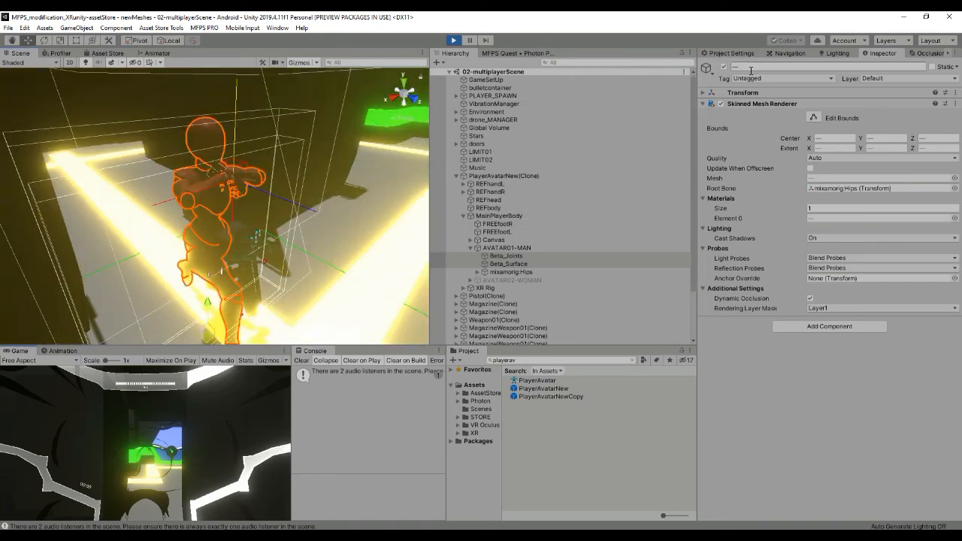
- Find the controllers with the hierarchy search "controll" and move LeftHand Controller and RightHand Controller outward from the avatar's body
left_click(569, 63)
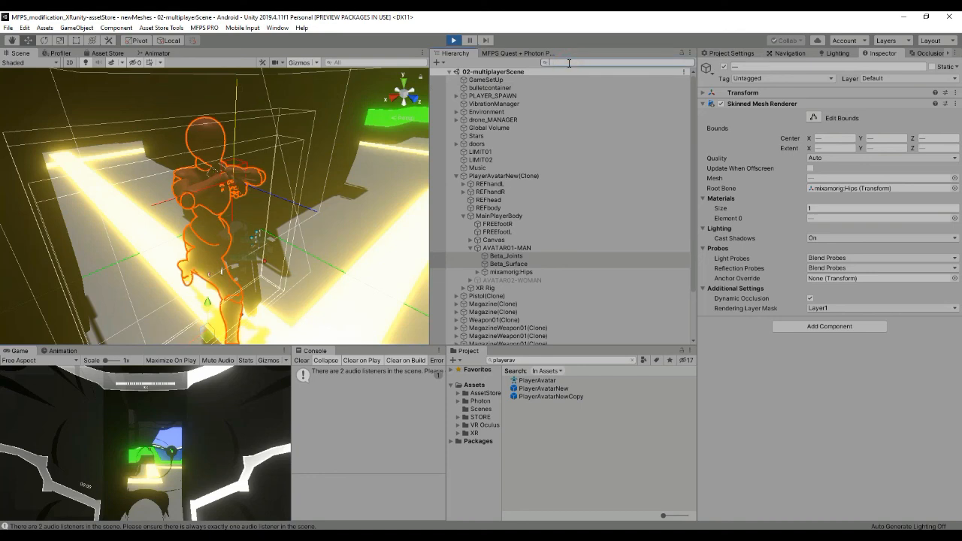
type("controll")
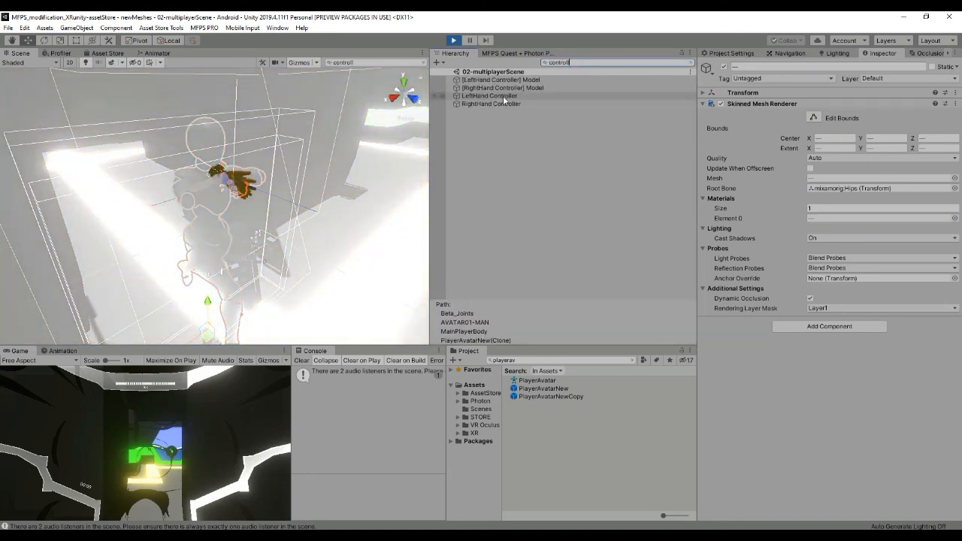
left_click(503, 96)
left_click_drag(236, 145, 234, 197)
left_click_drag(213, 243, 283, 209)
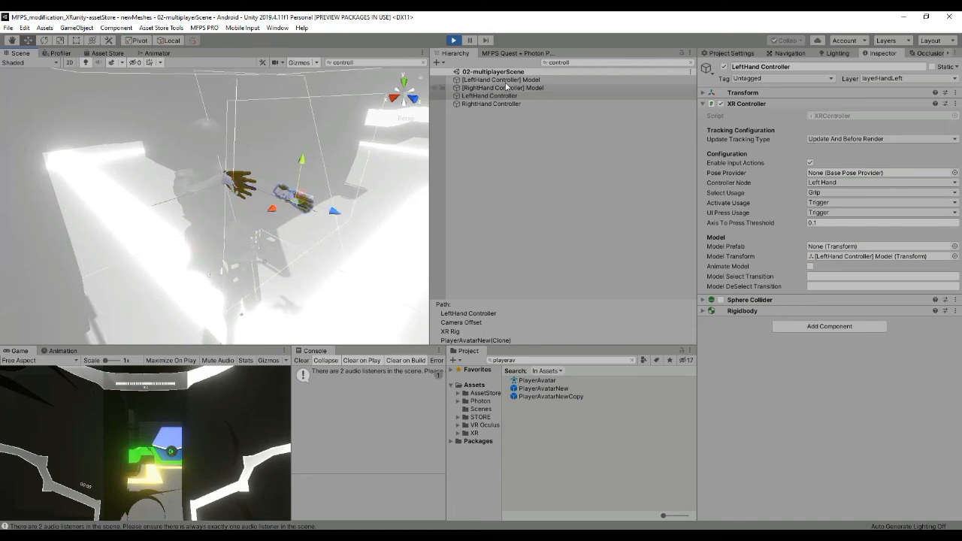
left_click(489, 104)
left_click_drag(210, 193, 194, 205)
- Find Main Camera with the hierarchy search "camera", rotate it slightly to test the avatar's head, and stop the game
left_click(636, 64)
double_click(636, 63)
type("camera")
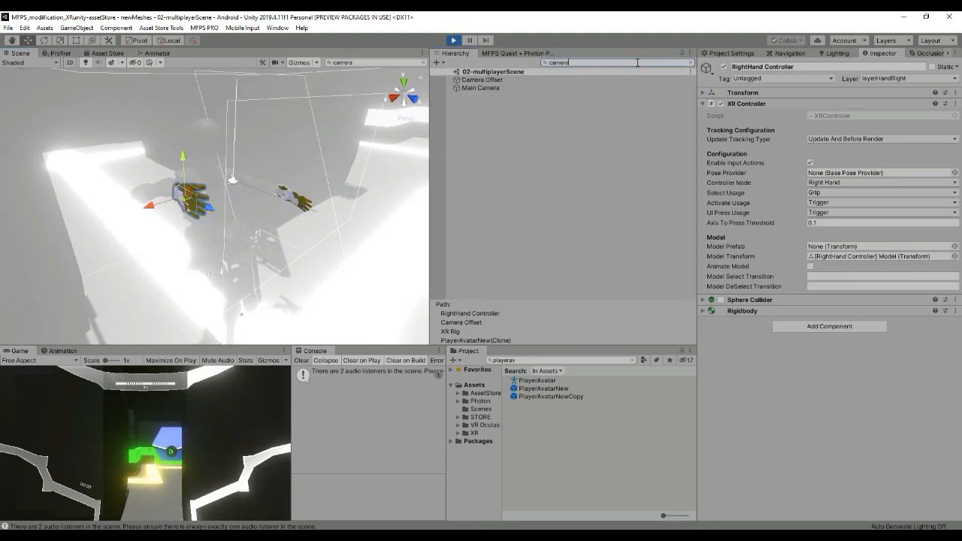
left_click(481, 88)
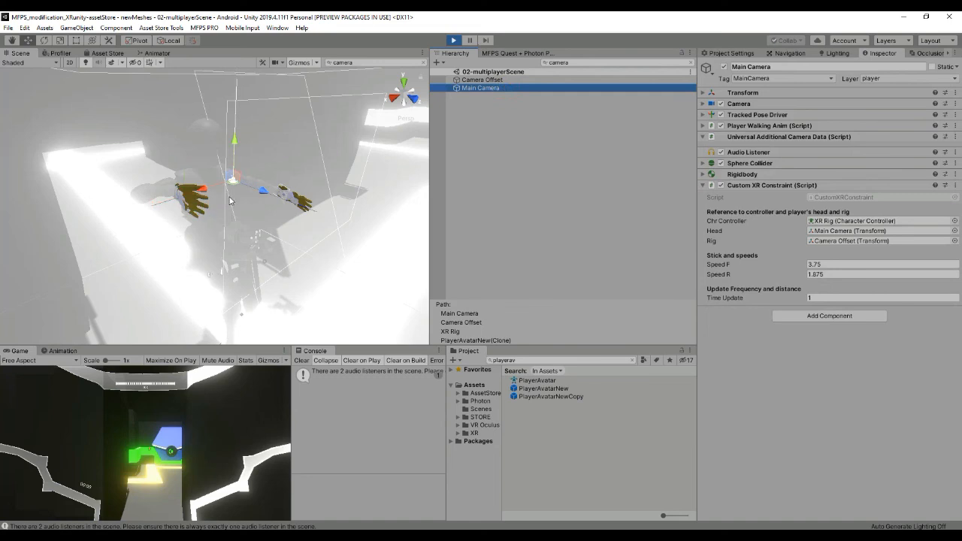
key("e")
mouse_move(236, 197)
left_mouse_down()
mouse_move(332, 162)
mouse_move(242, 199)
mouse_move(205, 199)
mouse_move(290, 196)
mouse_move(244, 182)
left_mouse_up()
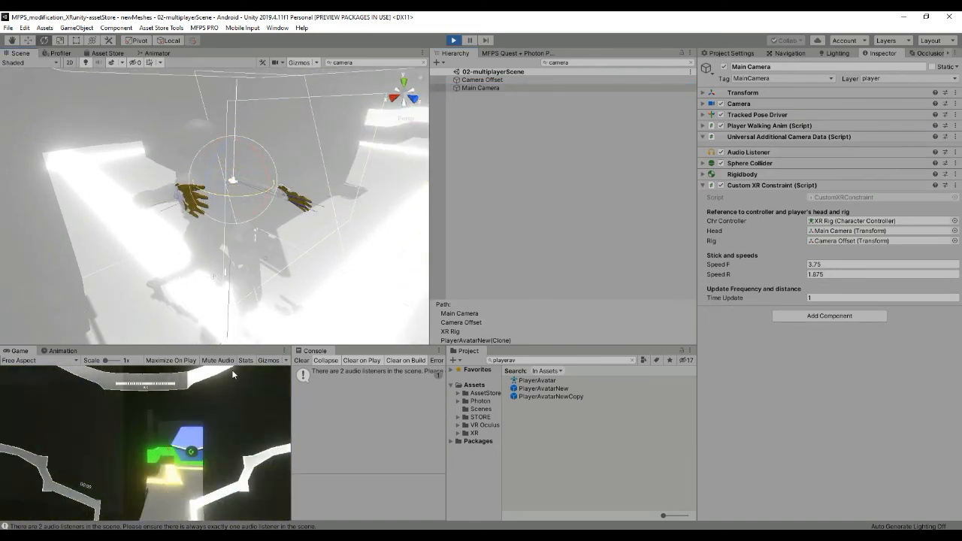
left_click(453, 41)
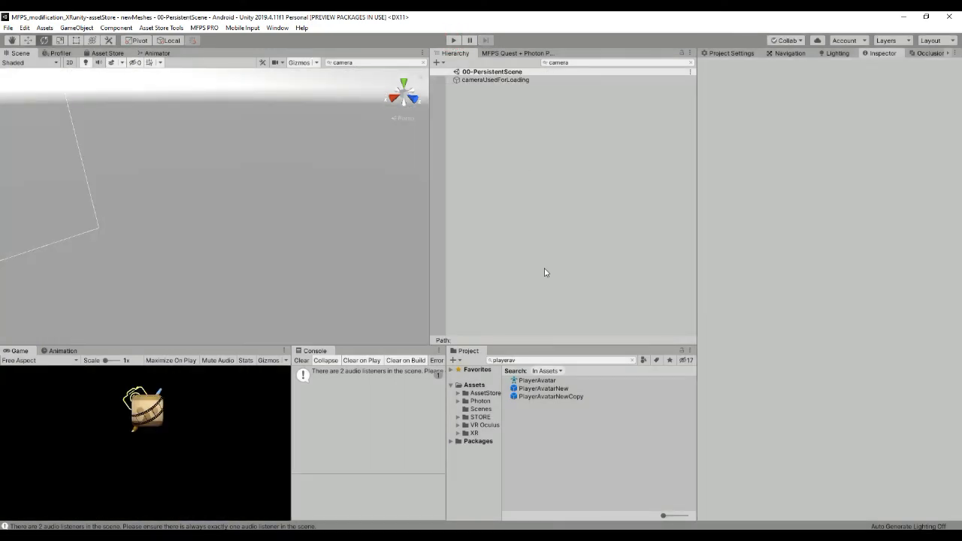